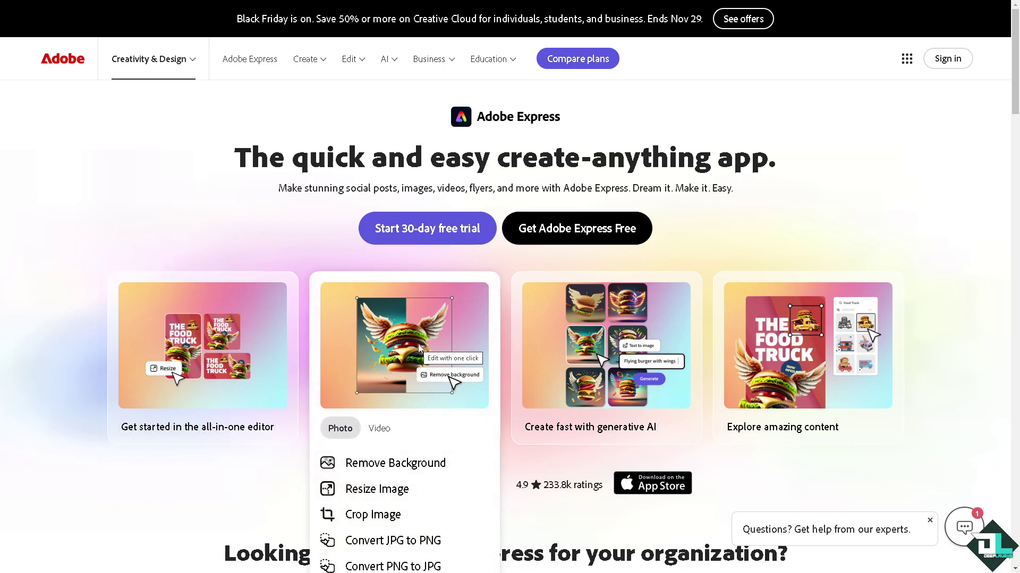
# On the Adobe sign-in page, choose to create a new account
pyautogui.moveTo(586, 332)
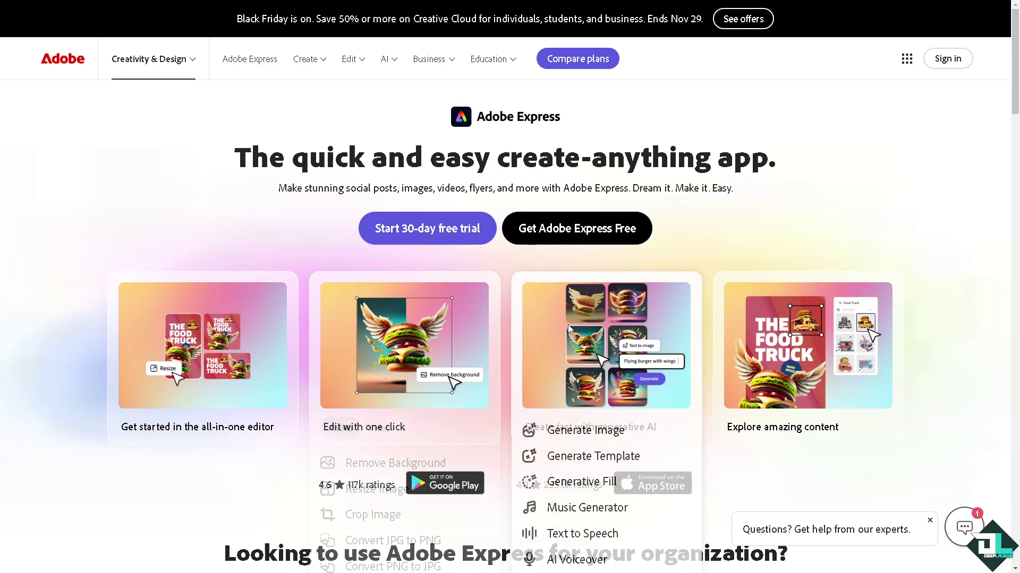
pyautogui.moveTo(752, 355)
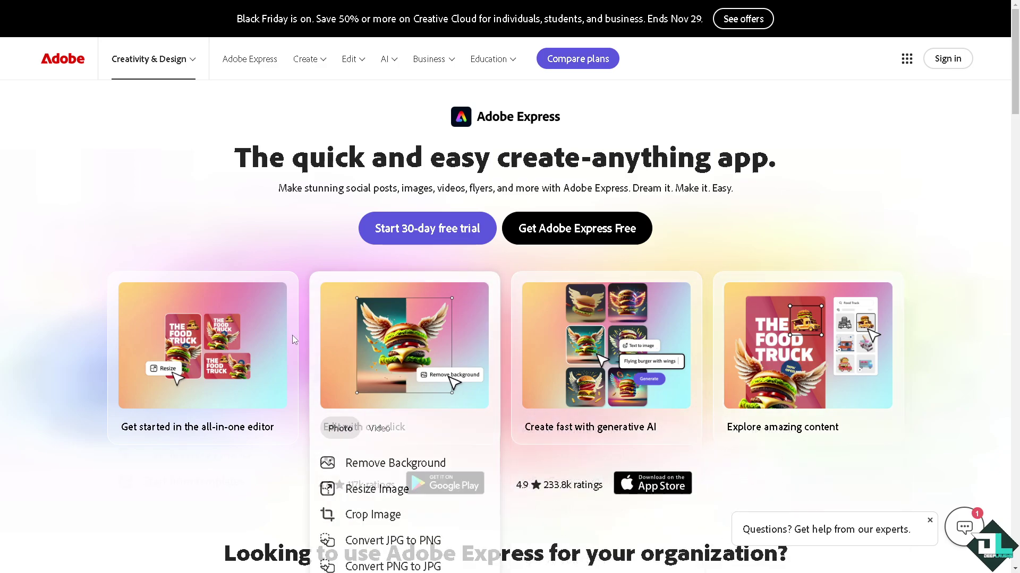
pyautogui.moveTo(233, 334)
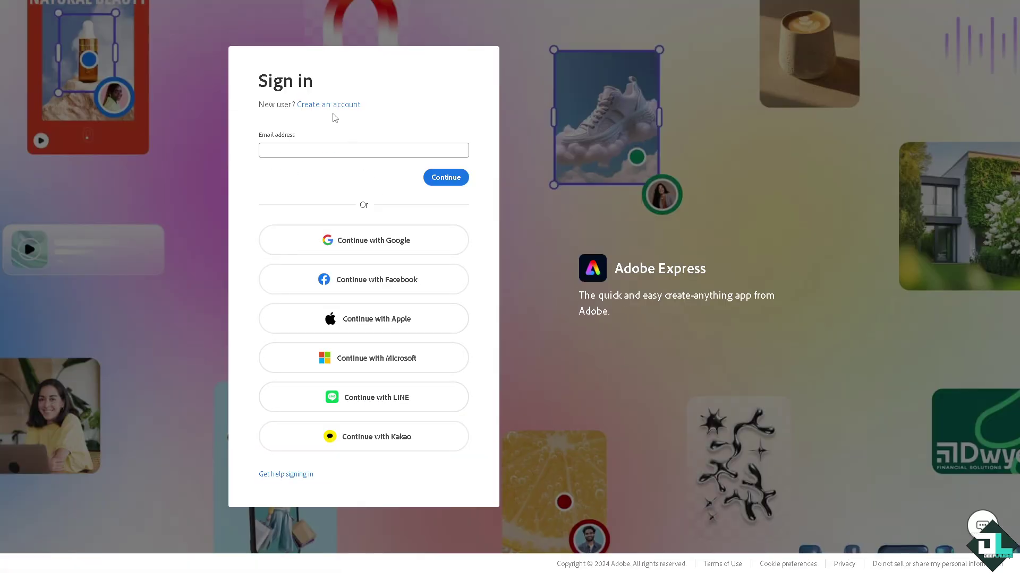
pyautogui.click(337, 106)
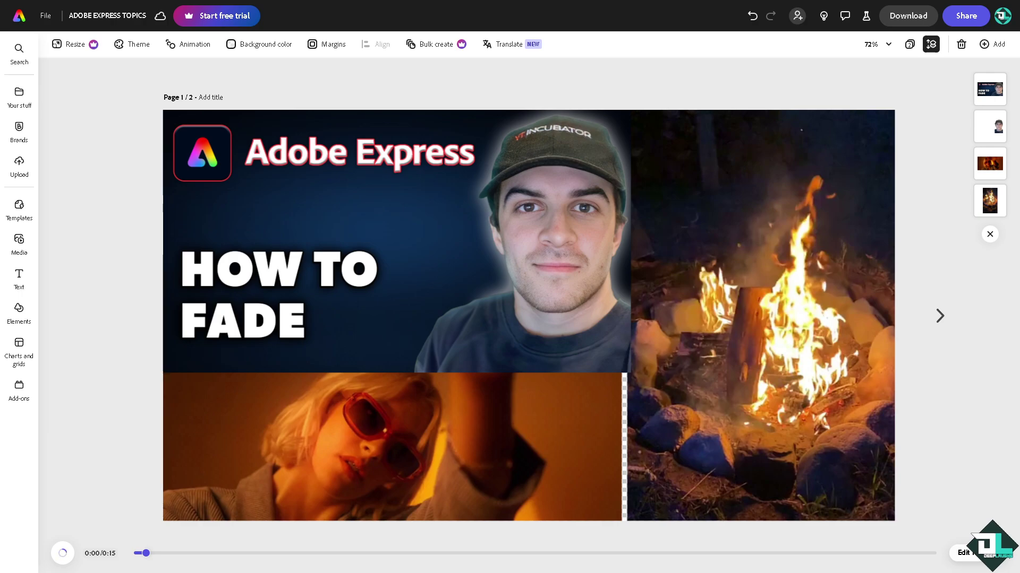
# Preview the HOW TO FADE page, then select its thumbnail image to reuse on a new page
pyautogui.click(451, 197)
pyautogui.click(233, 554)
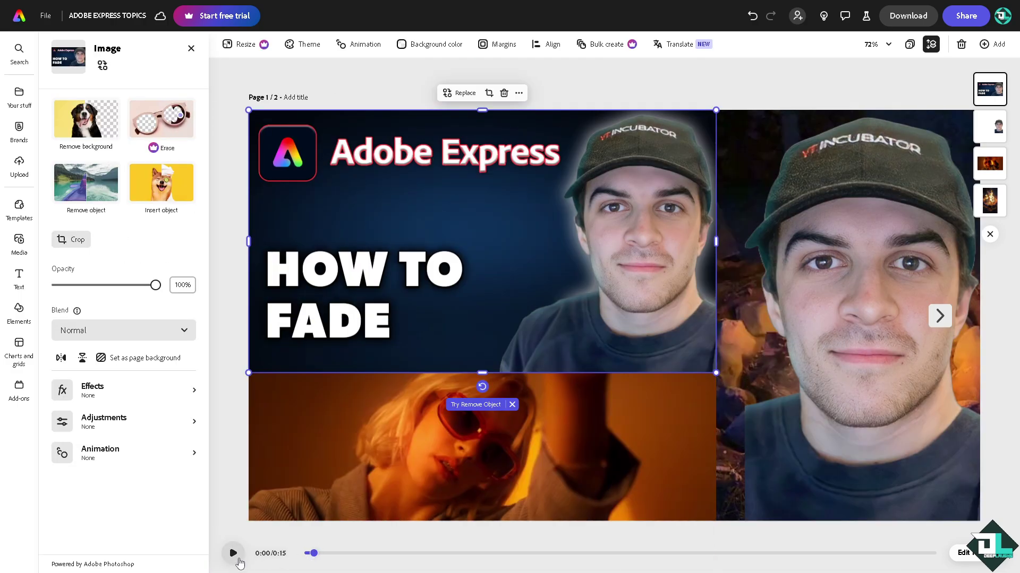
pyautogui.click(191, 49)
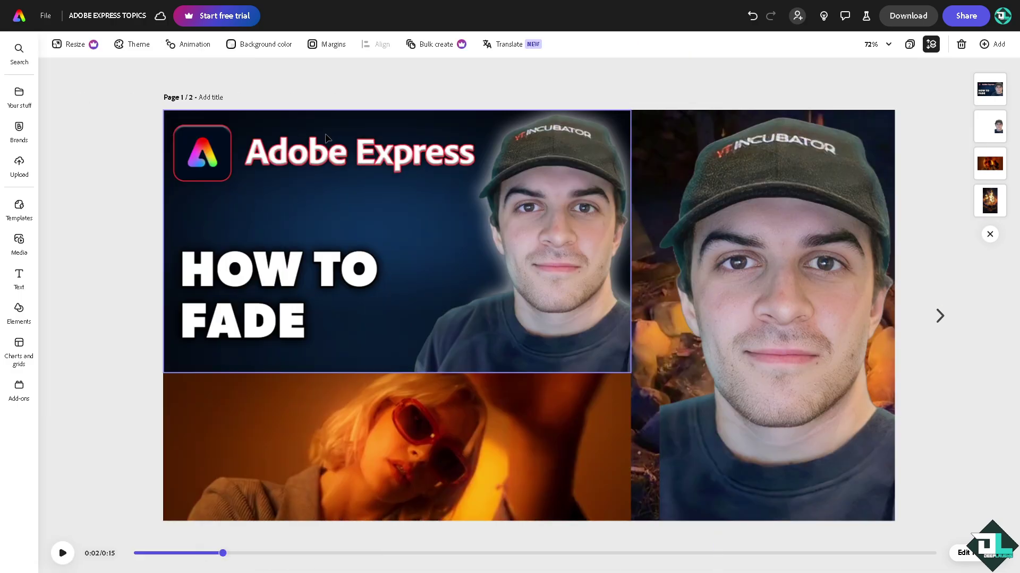
pyautogui.click(418, 179)
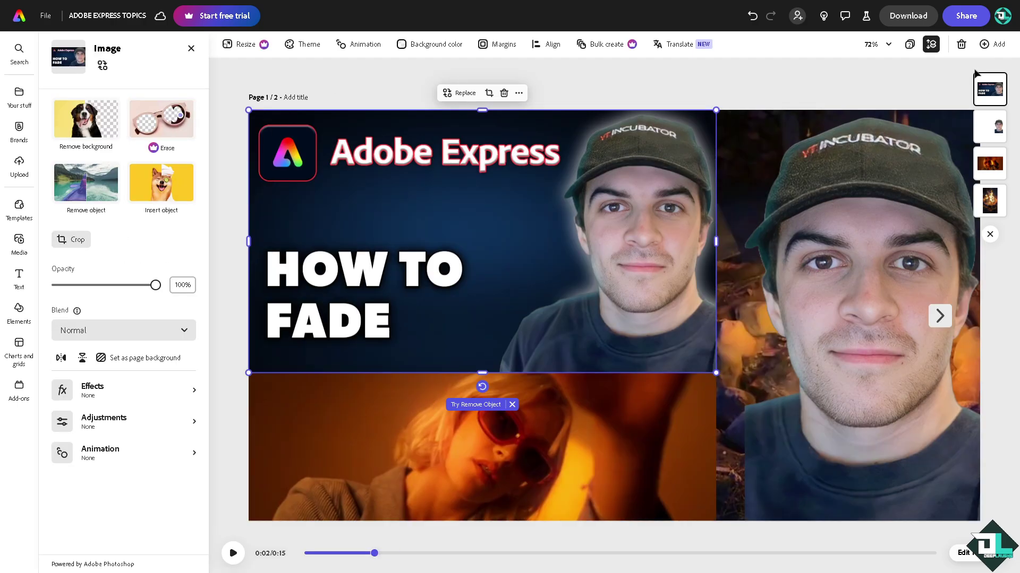
pyautogui.click(993, 44)
# Add a blank page 2, then paste the HOW TO FADE thumbnail and enlarge it to fill the page
pyautogui.click(954, 86)
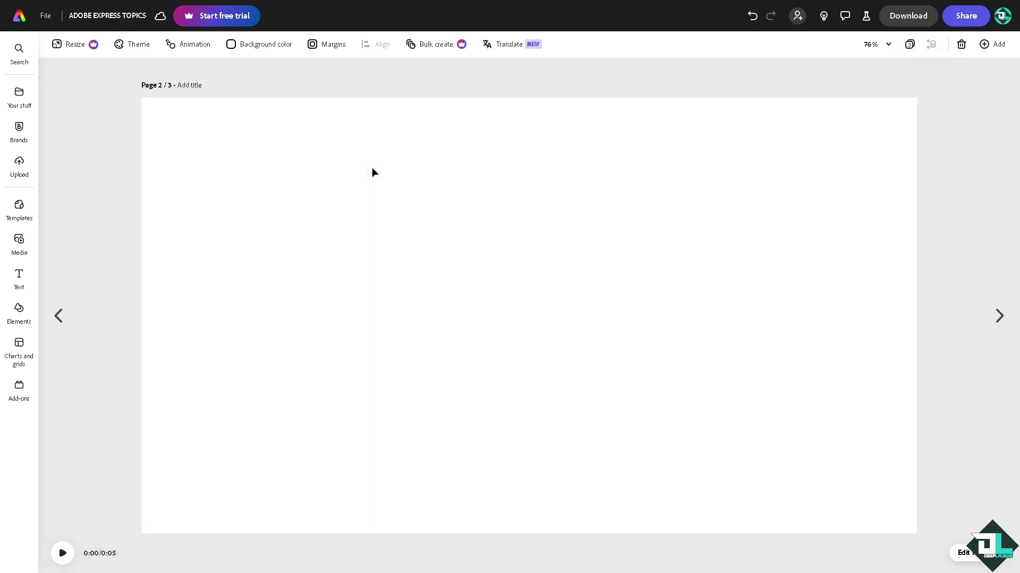
pyautogui.hotkey('ctrl', 'v')
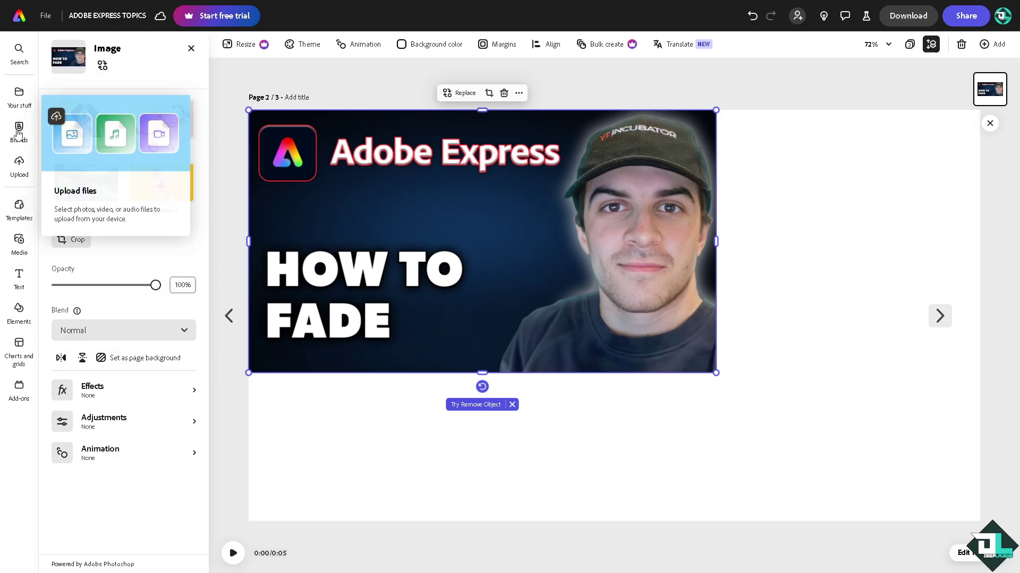
pyautogui.click(19, 240)
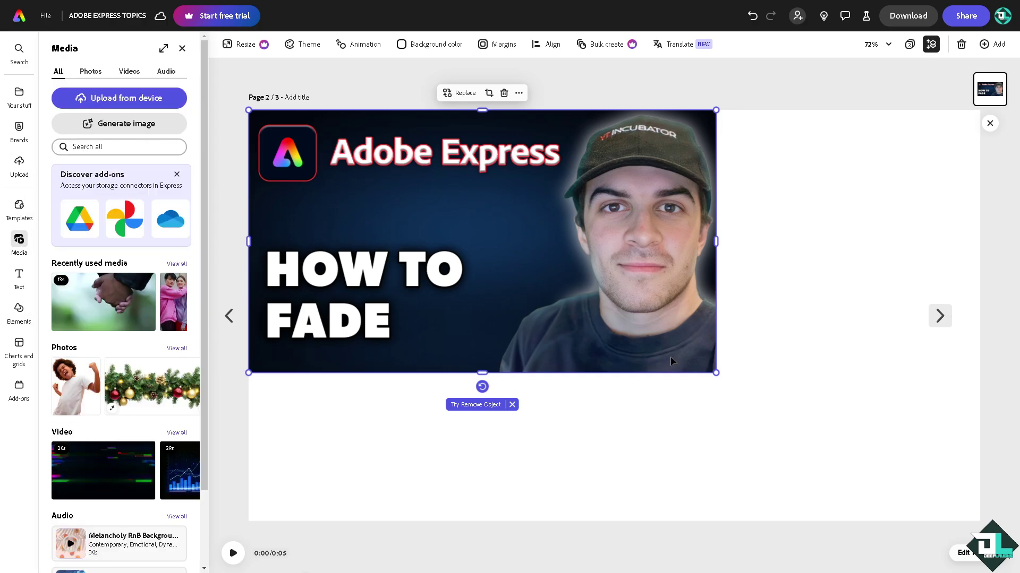
pyautogui.moveTo(716, 373); pyautogui.dragTo(963, 542)
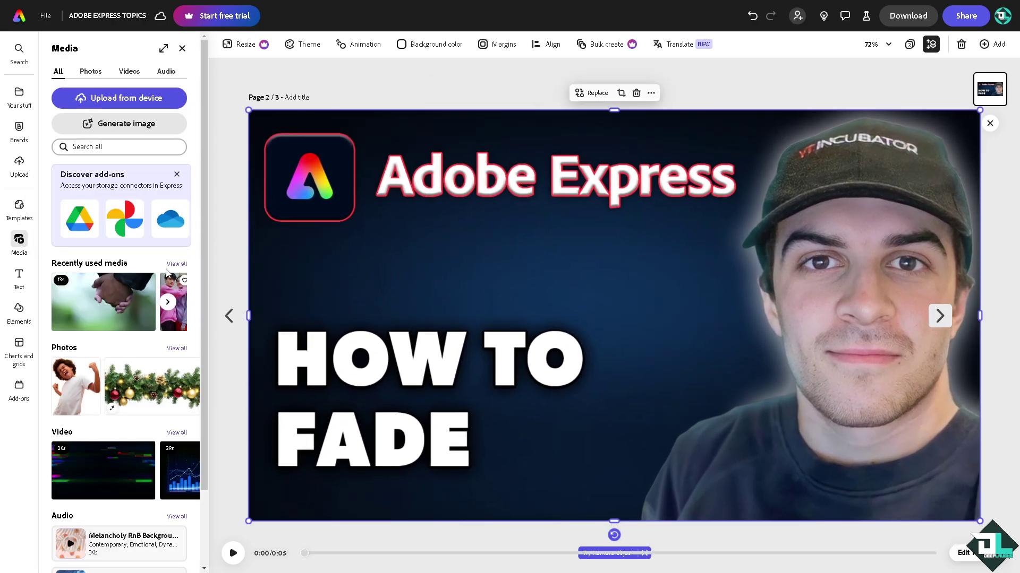
# Place the woman-in-coat photo across the page's left side
pyautogui.click(91, 71)
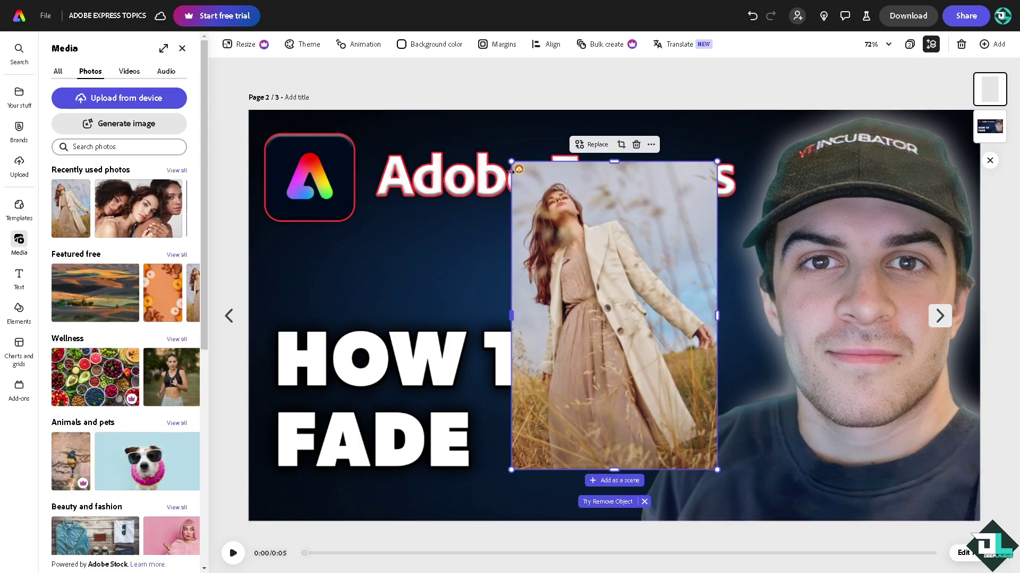
pyautogui.moveTo(511, 161); pyautogui.dragTo(475, 111)
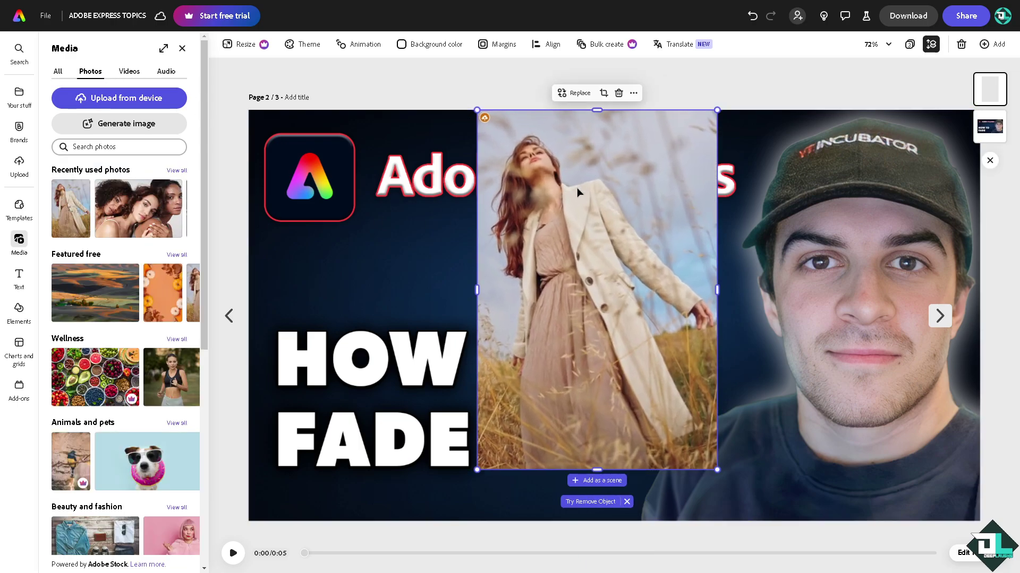
pyautogui.moveTo(559, 190); pyautogui.dragTo(332, 187)
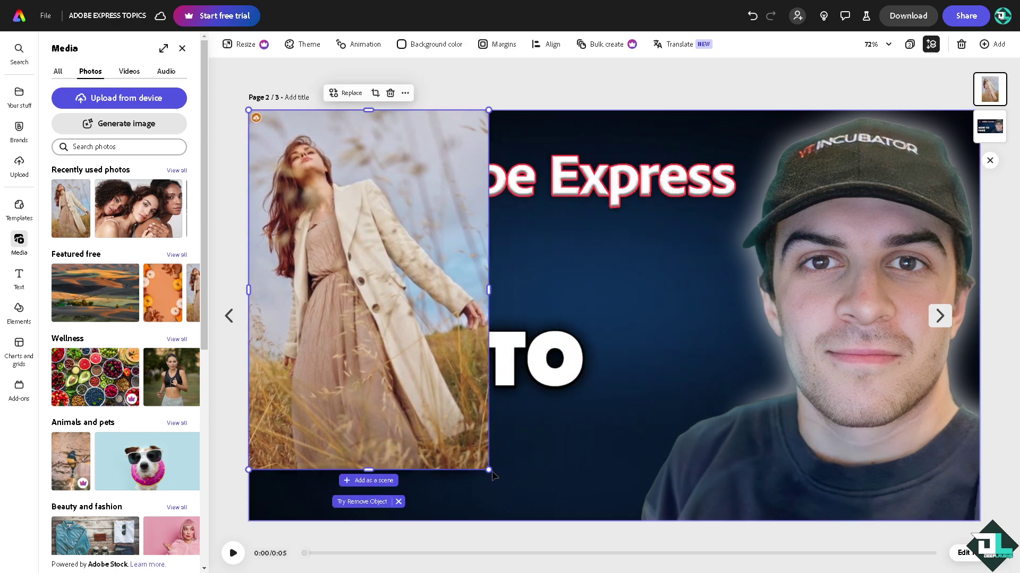
pyautogui.moveTo(496, 476); pyautogui.dragTo(524, 521)
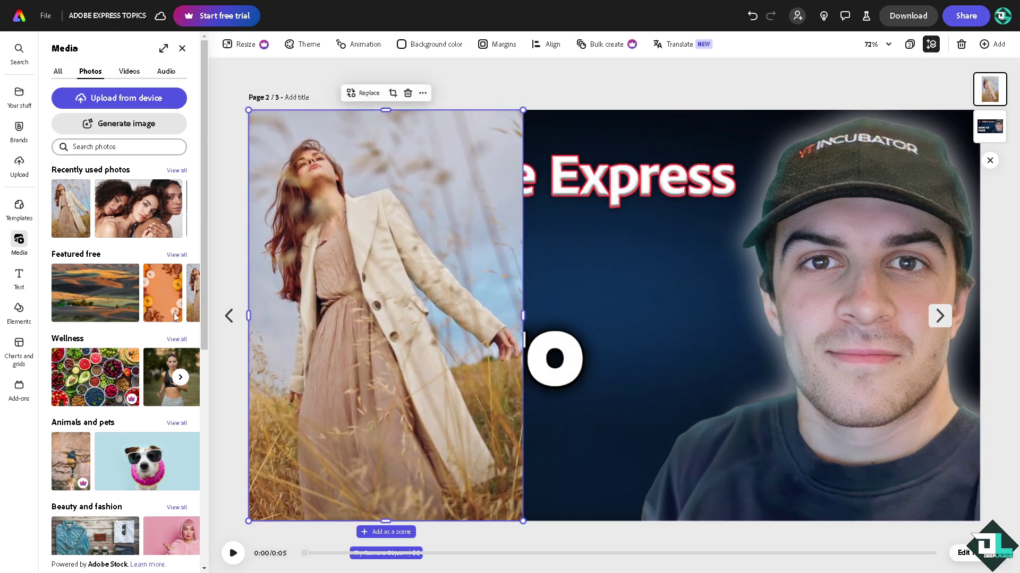
# Add the white-top photo from Recents beside the coat photo at full page height
pyautogui.click(177, 171)
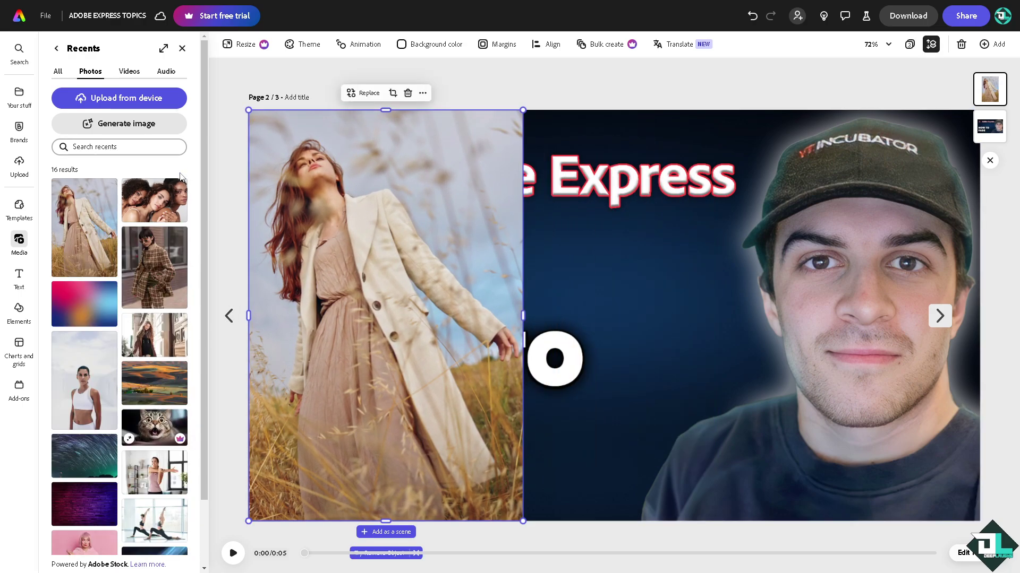
pyautogui.click(84, 382)
pyautogui.moveTo(573, 251); pyautogui.dragTo(585, 198)
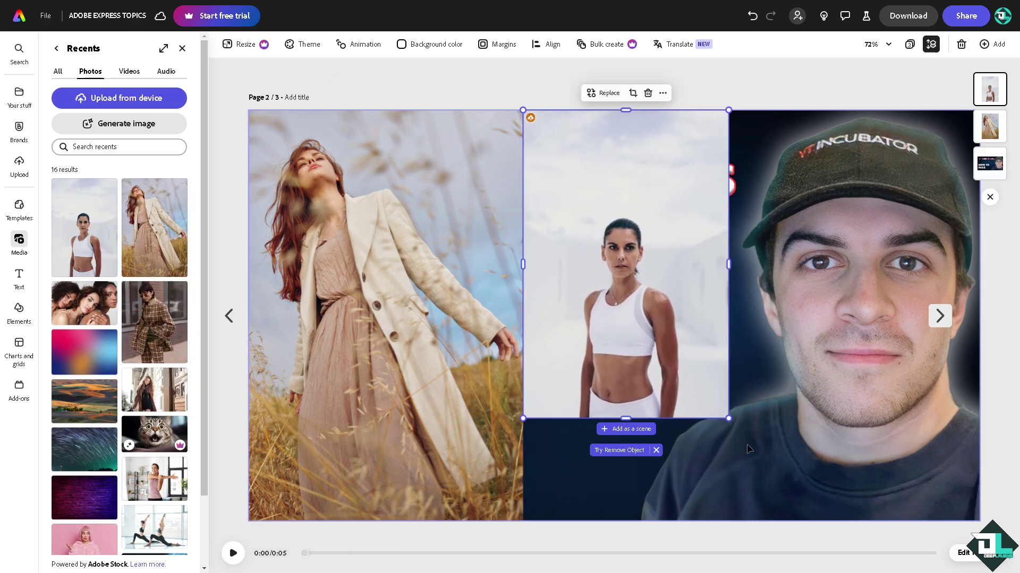
pyautogui.moveTo(732, 419); pyautogui.dragTo(781, 523)
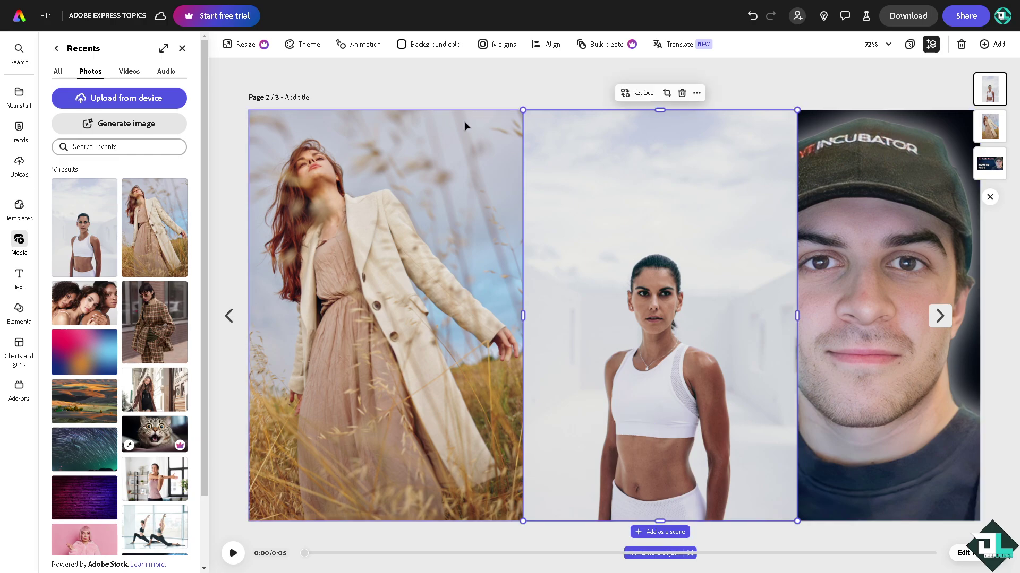
# Fade the coat photo to about 60% opacity, then delete the HOW TO FADE image
pyautogui.click(332, 142)
pyautogui.moveTo(155, 286); pyautogui.dragTo(128, 290)
pyautogui.click(591, 239)
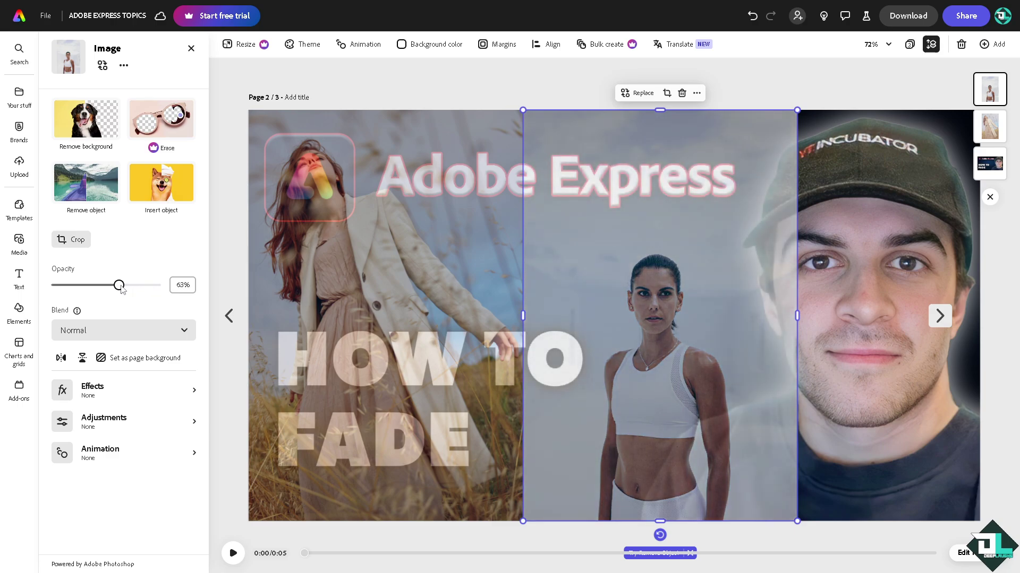
pyautogui.click(388, 257)
pyautogui.moveTo(128, 295); pyautogui.dragTo(114, 295)
pyautogui.click(868, 165)
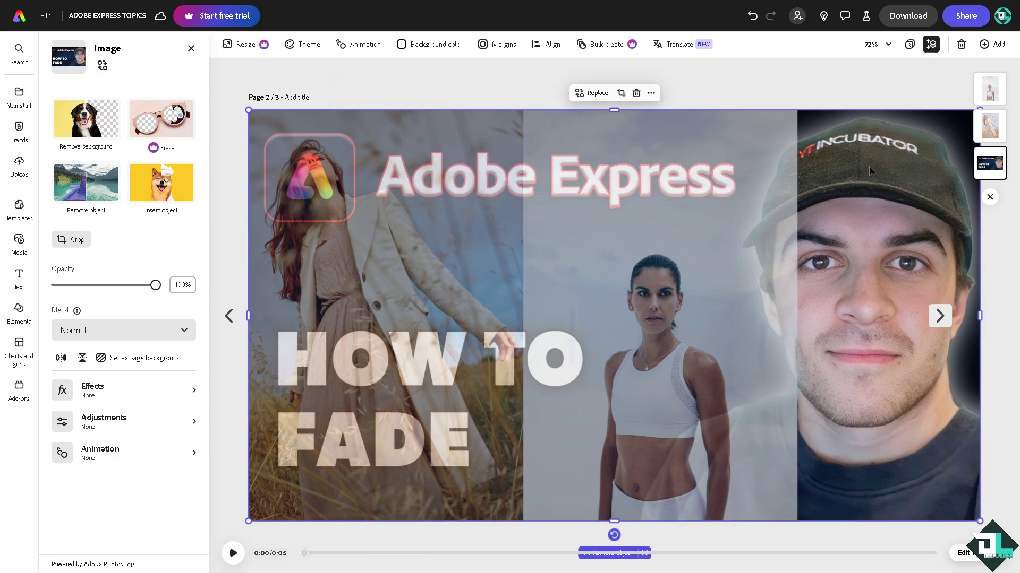
pyautogui.press('Delete')
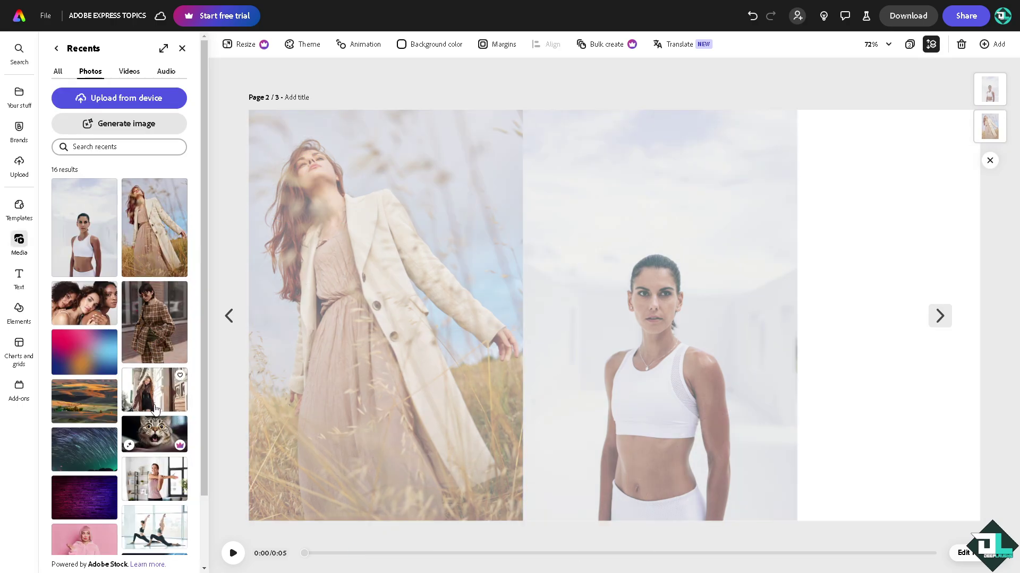
# Add the doorway-woman photo on the right, fit it to the page, and set 57% opacity
pyautogui.moveTo(155, 409); pyautogui.dragTo(557, 255)
pyautogui.moveTo(697, 228); pyautogui.dragTo(1016, 216)
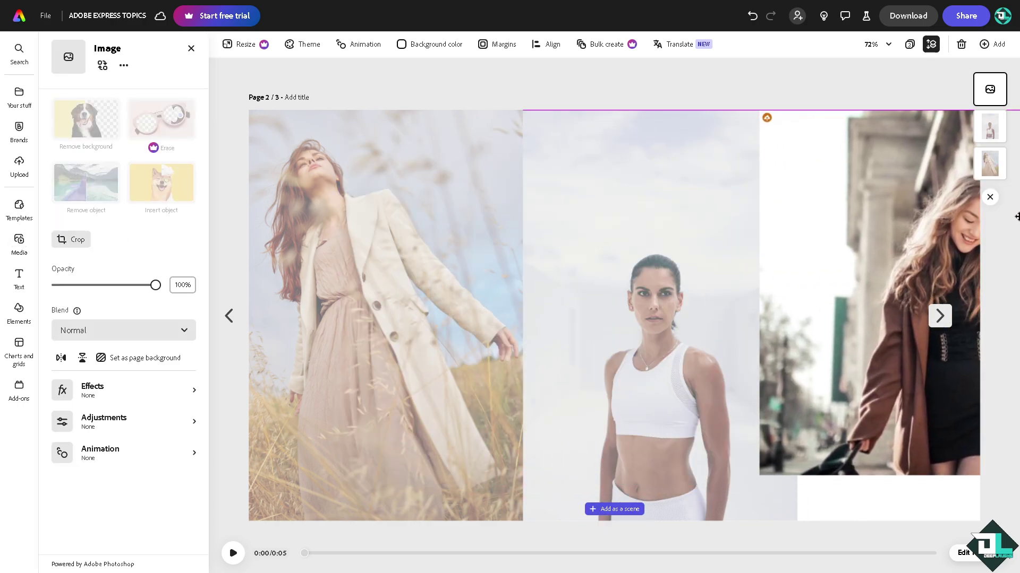
pyautogui.moveTo(890, 228); pyautogui.dragTo(790, 209)
pyautogui.moveTo(955, 475); pyautogui.dragTo(953, 517)
pyautogui.moveTo(686, 315); pyautogui.dragTo(793, 318)
pyautogui.moveTo(155, 285); pyautogui.dragTo(115, 286)
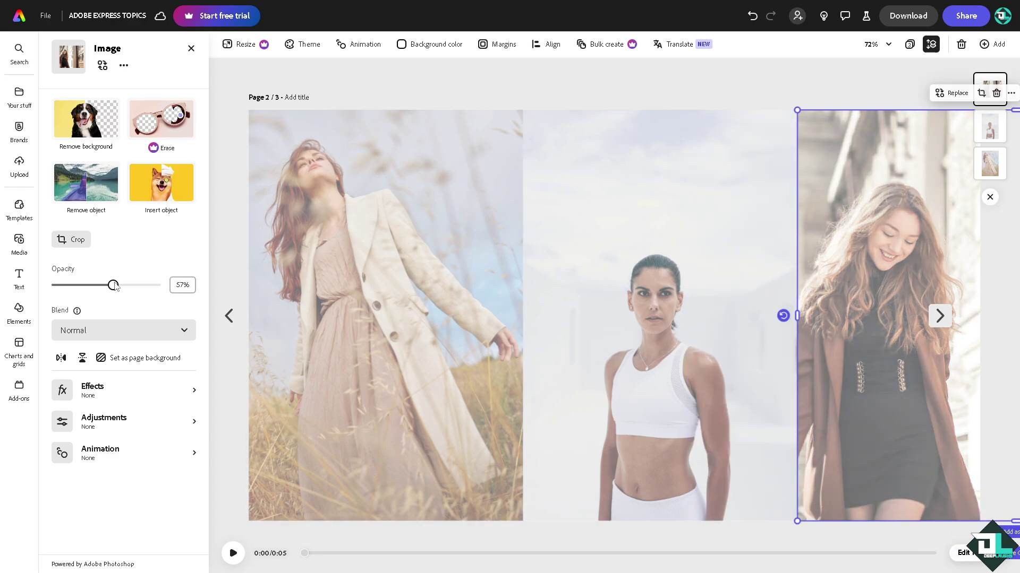
# Search recent media for 'back' and add the rolling-fields landscape photo
pyautogui.click(19, 240)
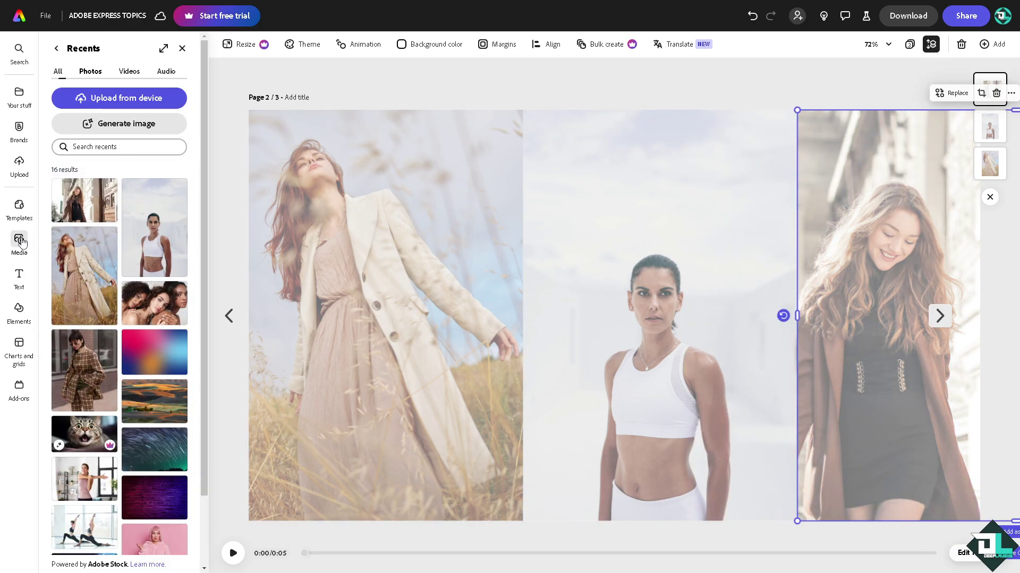
pyautogui.click(97, 145)
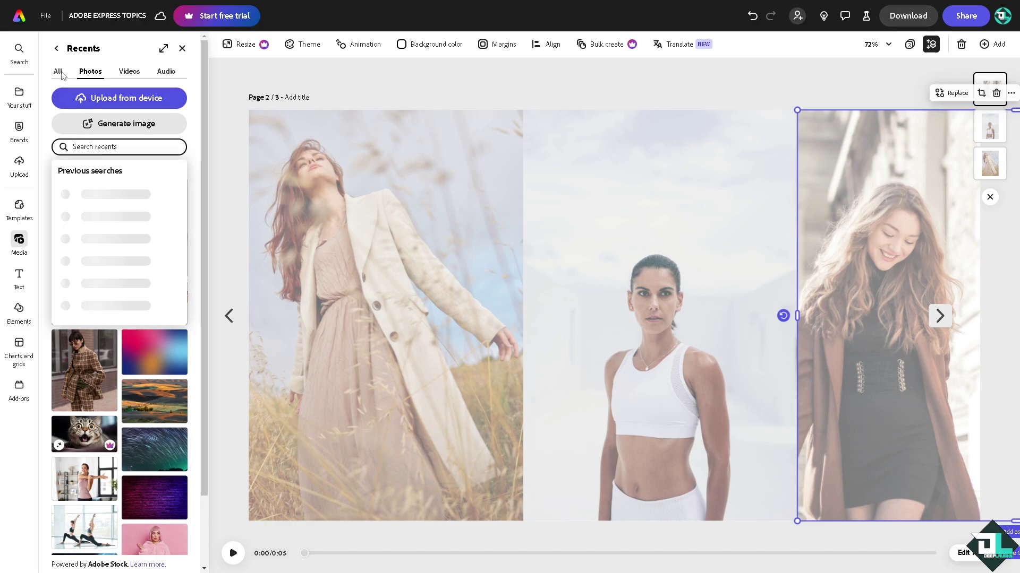
pyautogui.click(59, 73)
pyautogui.click(96, 147)
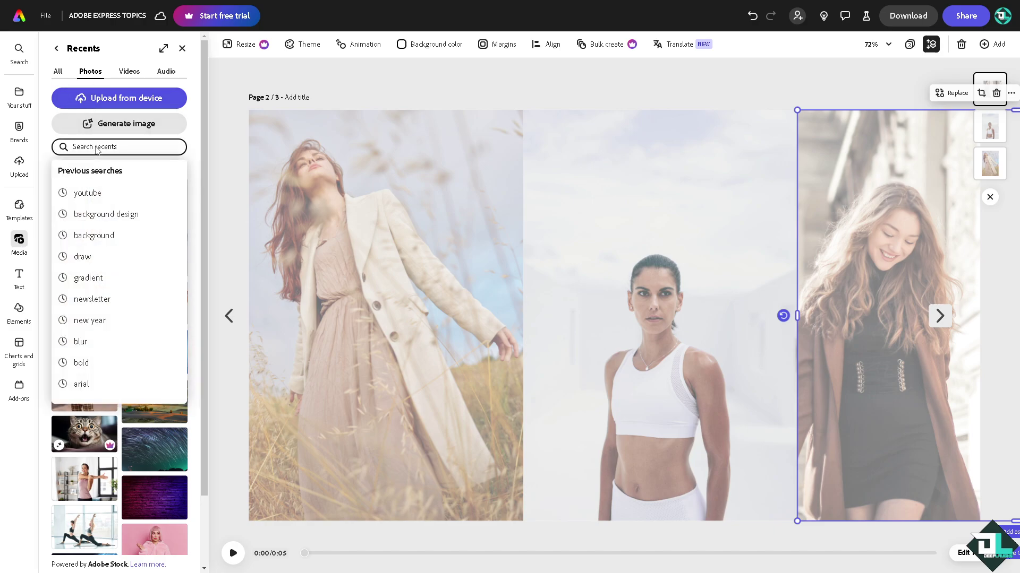
pyautogui.write('back')
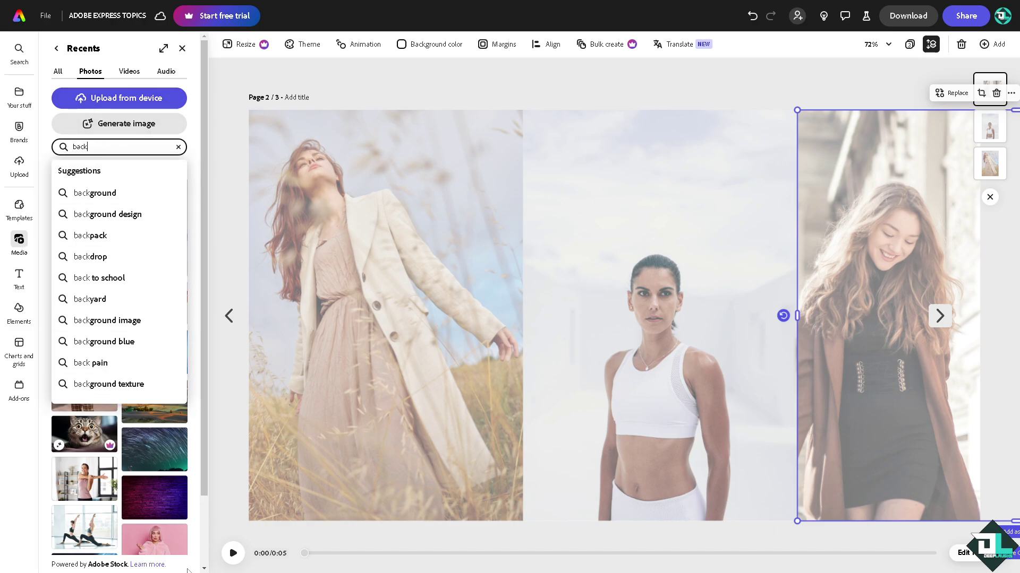
pyautogui.press('Return')
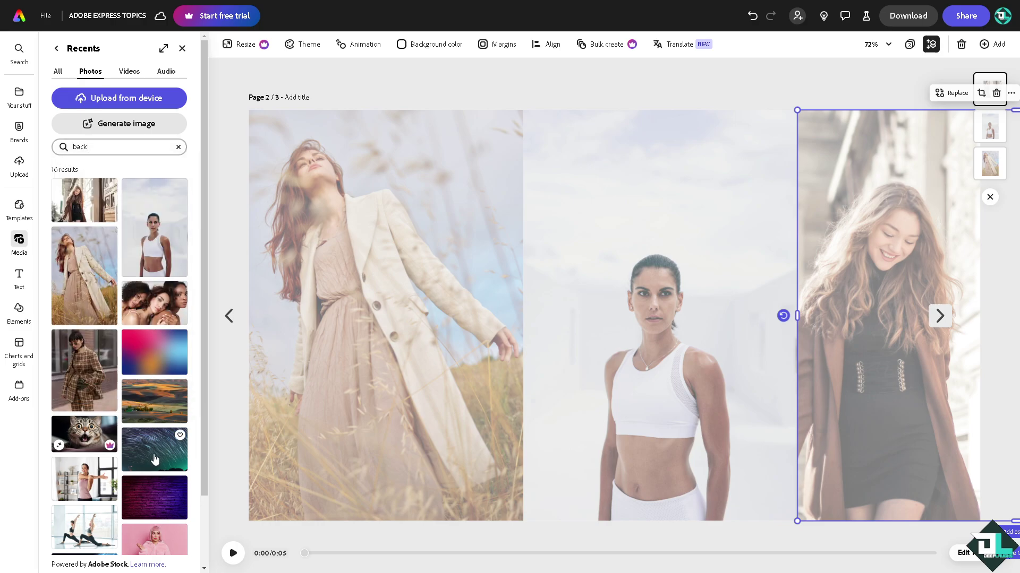
pyautogui.click(155, 403)
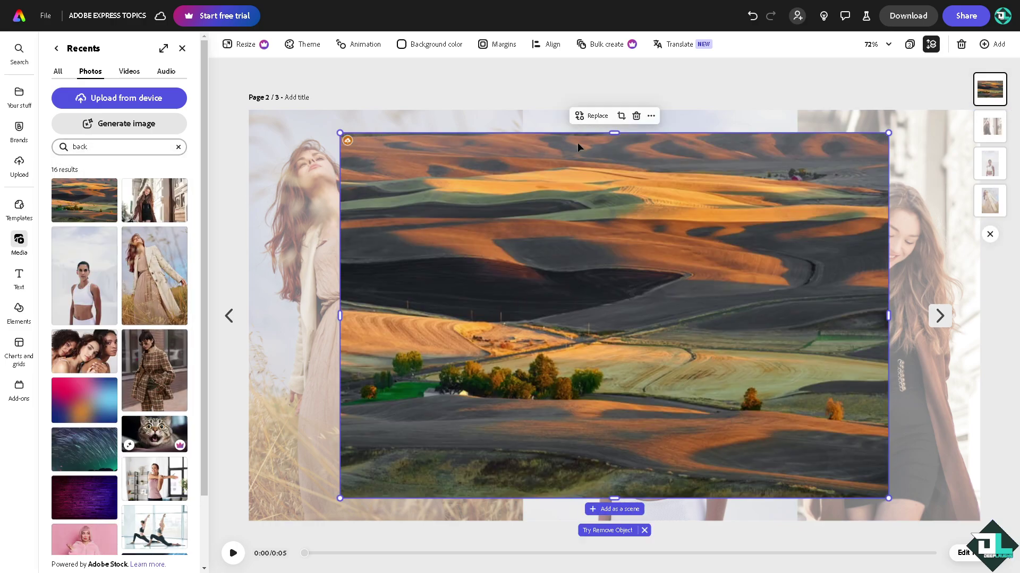
# Stretch the landscape over the whole page and send it behind the portraits
pyautogui.moveTo(613, 134); pyautogui.dragTo(613, 105)
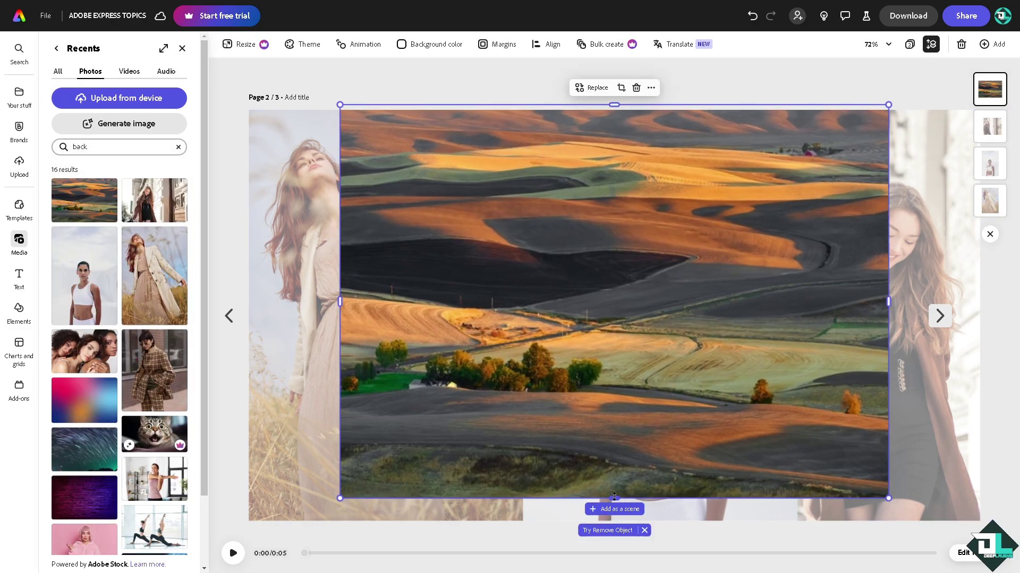
pyautogui.moveTo(614, 498); pyautogui.dragTo(613, 550)
pyautogui.moveTo(336, 329); pyautogui.dragTo(246, 328)
pyautogui.moveTo(894, 333); pyautogui.dragTo(1002, 335)
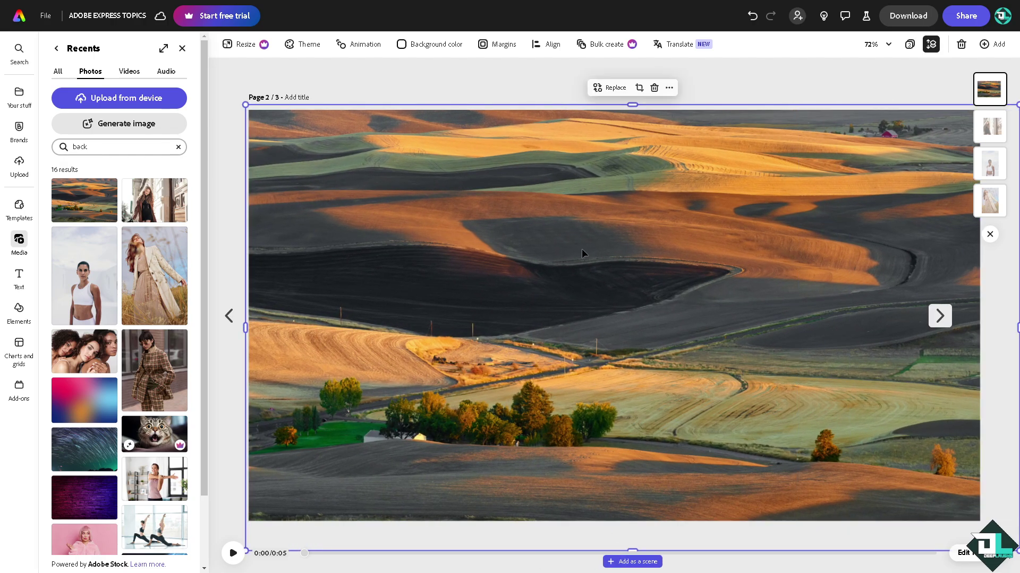
pyautogui.rightClick(583, 253)
pyautogui.click(621, 409)
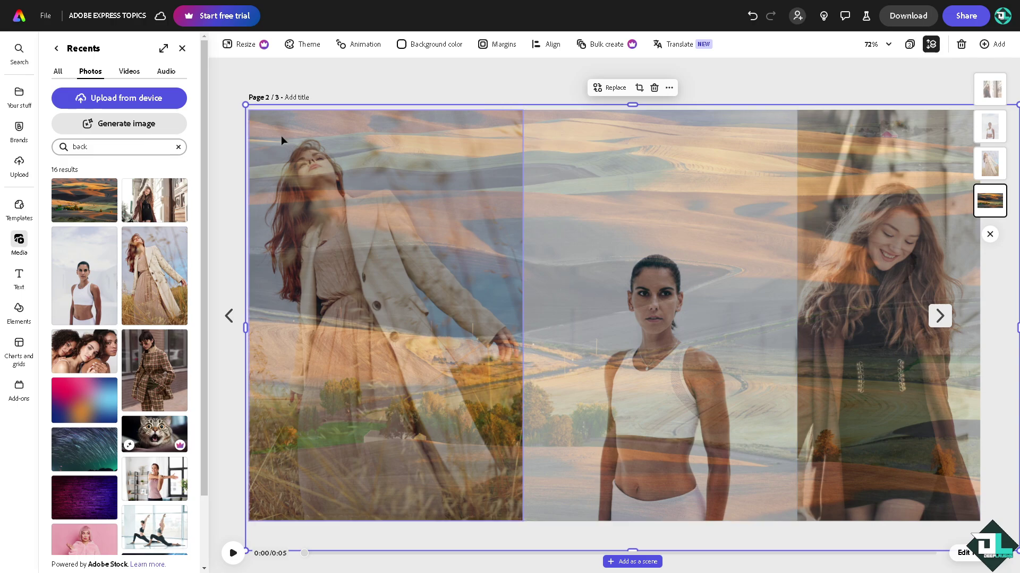
# Add a new blank page of the same size as page 3
pyautogui.click(237, 123)
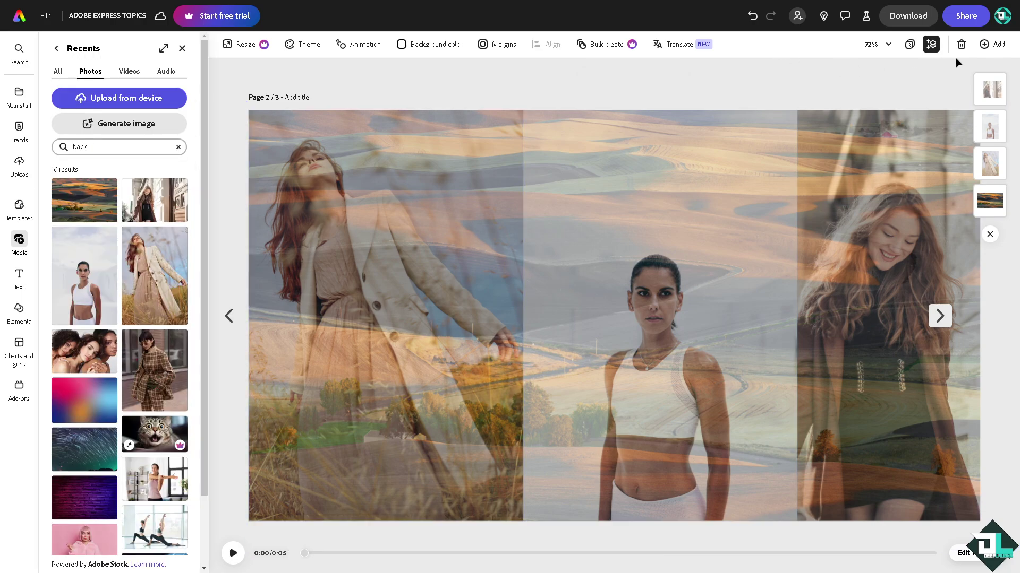
pyautogui.click(992, 44)
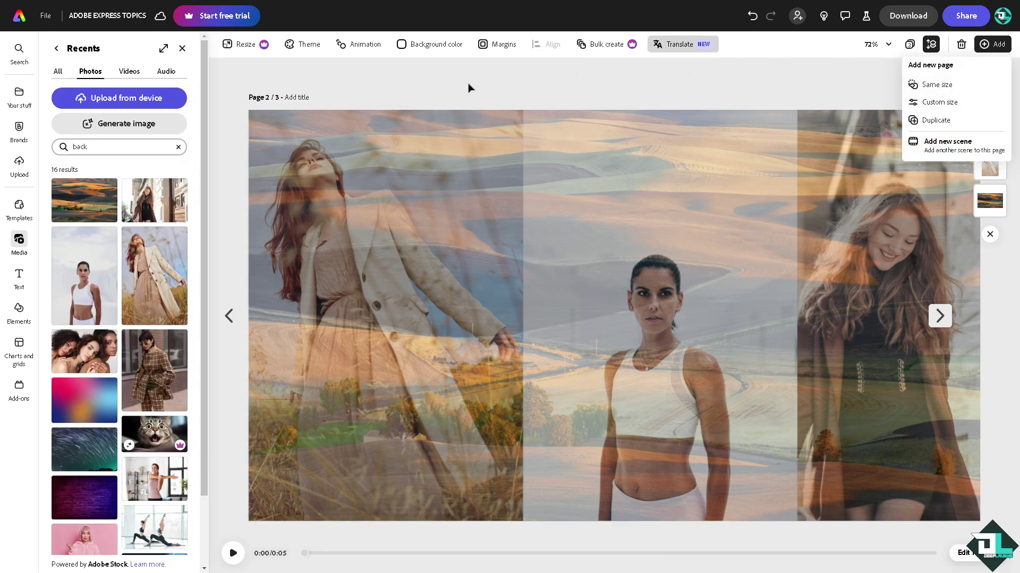
pyautogui.click(936, 85)
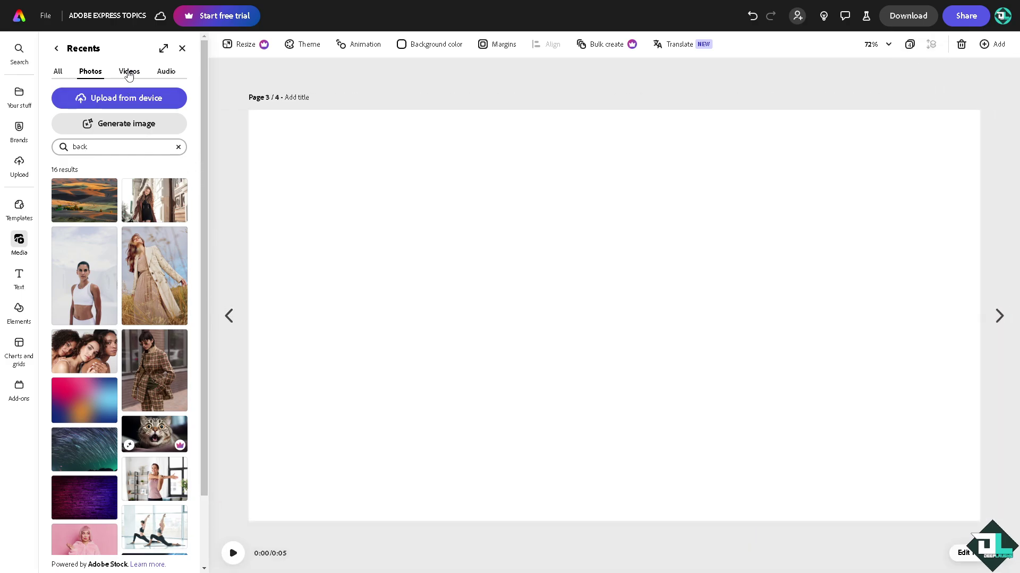
# Search videos for 'back' and place the campfire clip at the page's left edge
pyautogui.click(129, 72)
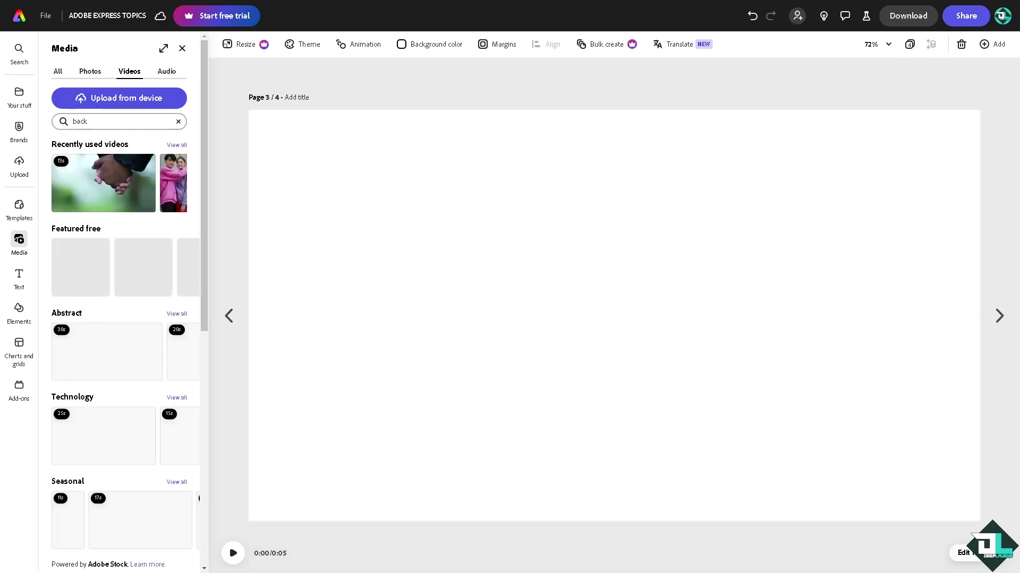
pyautogui.click(171, 122)
pyautogui.press('Return')
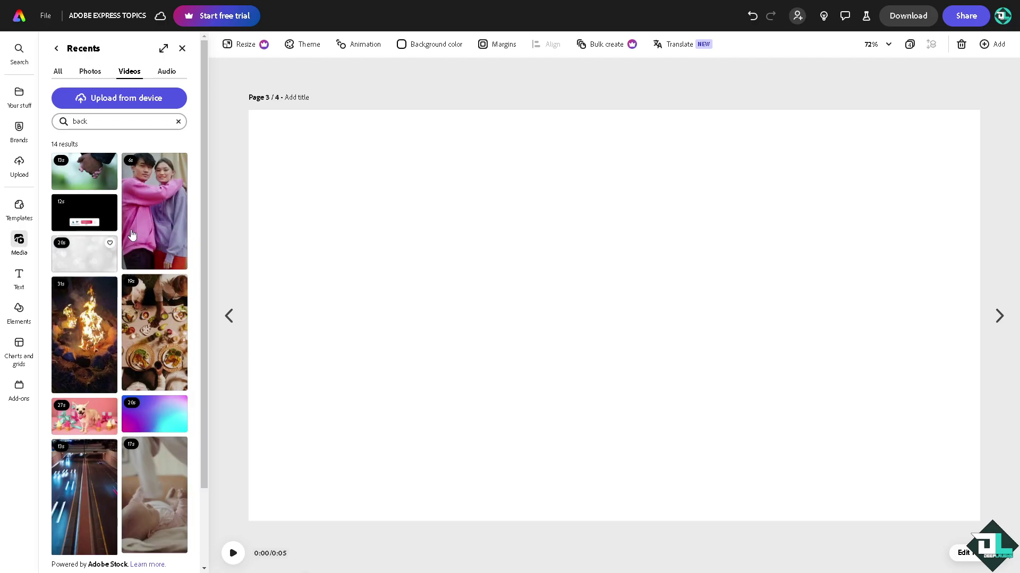
pyautogui.click(85, 324)
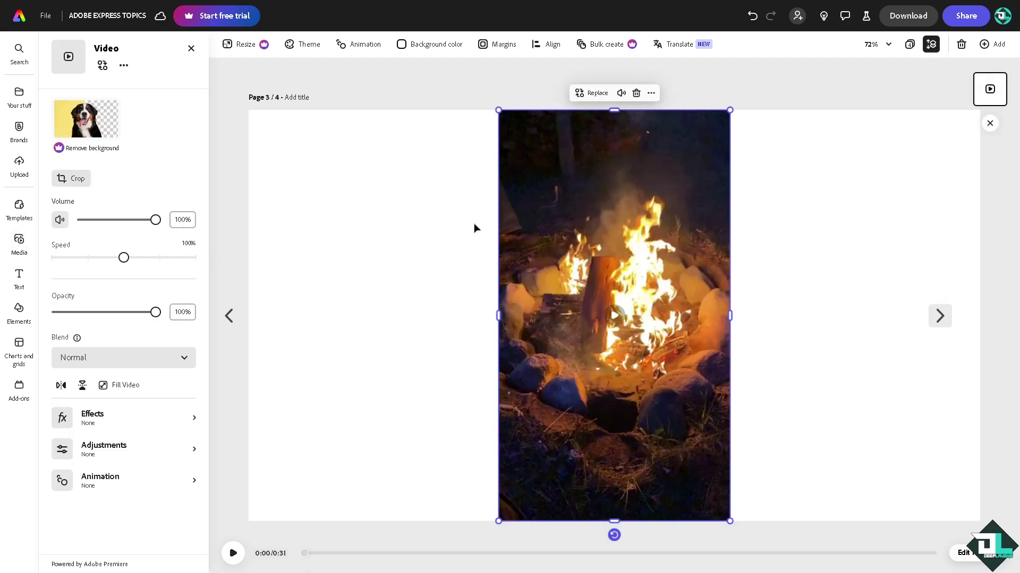
pyautogui.moveTo(501, 228); pyautogui.dragTo(304, 226)
# Add the couple-in-hoodies video beside the campfire clip at full page height
pyautogui.click(191, 48)
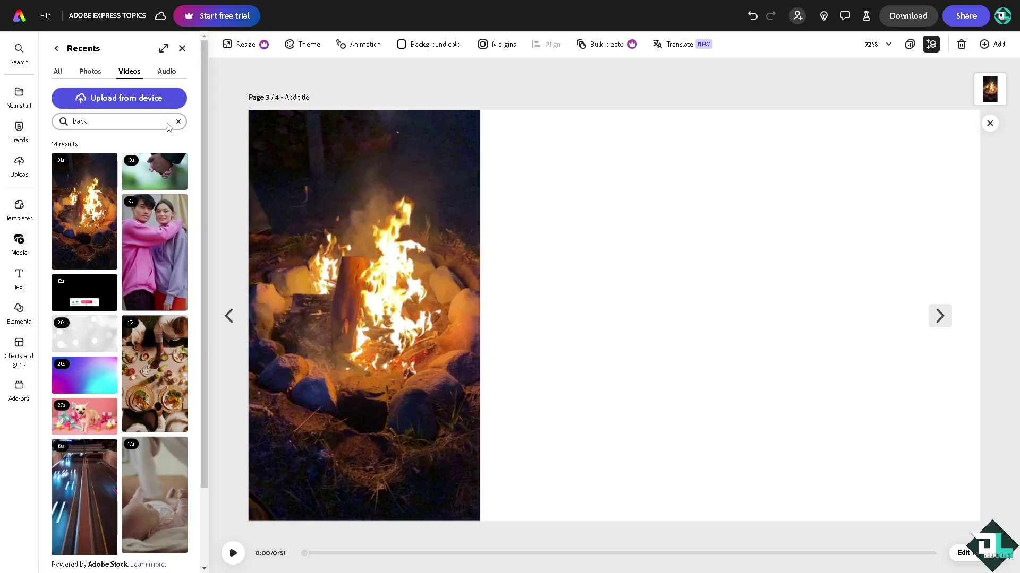
pyautogui.click(155, 251)
pyautogui.moveTo(343, 143); pyautogui.dragTo(573, 144)
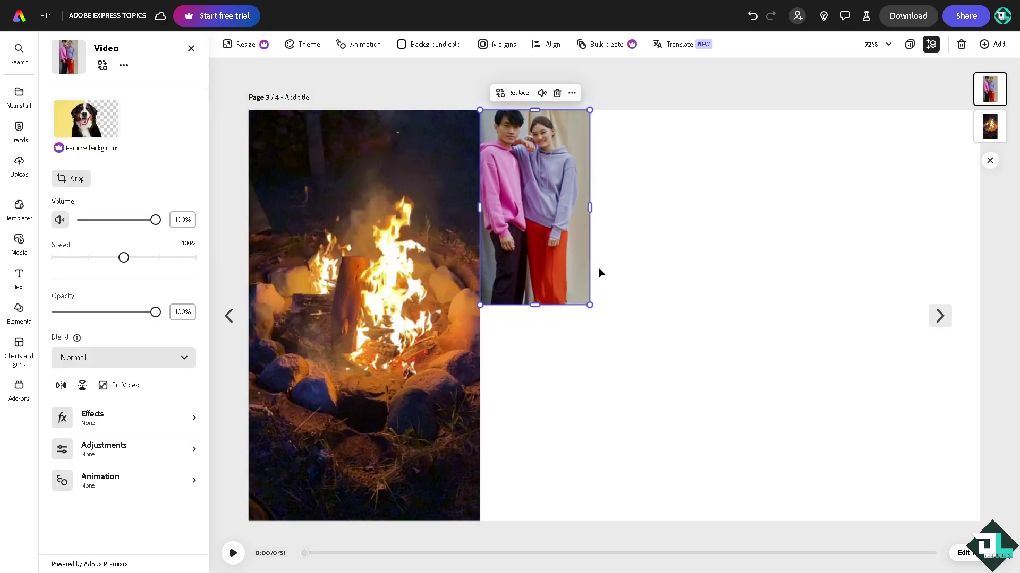
pyautogui.moveTo(590, 305); pyautogui.dragTo(716, 517)
# Fill the right third with the food-table video after discarding an extra campfire clip
pyautogui.click(191, 48)
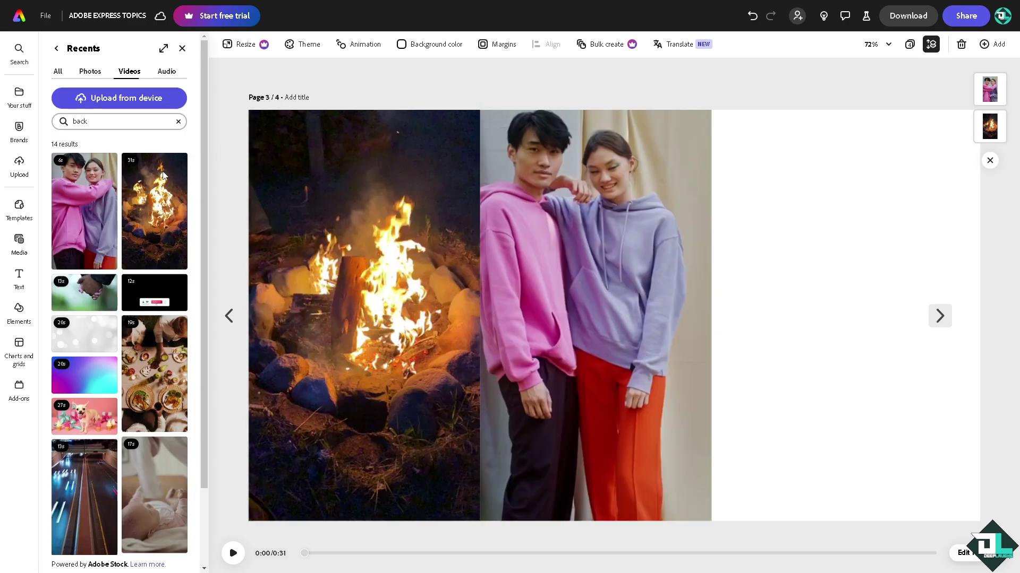
pyautogui.click(155, 222)
pyautogui.moveTo(330, 205); pyautogui.dragTo(626, 190)
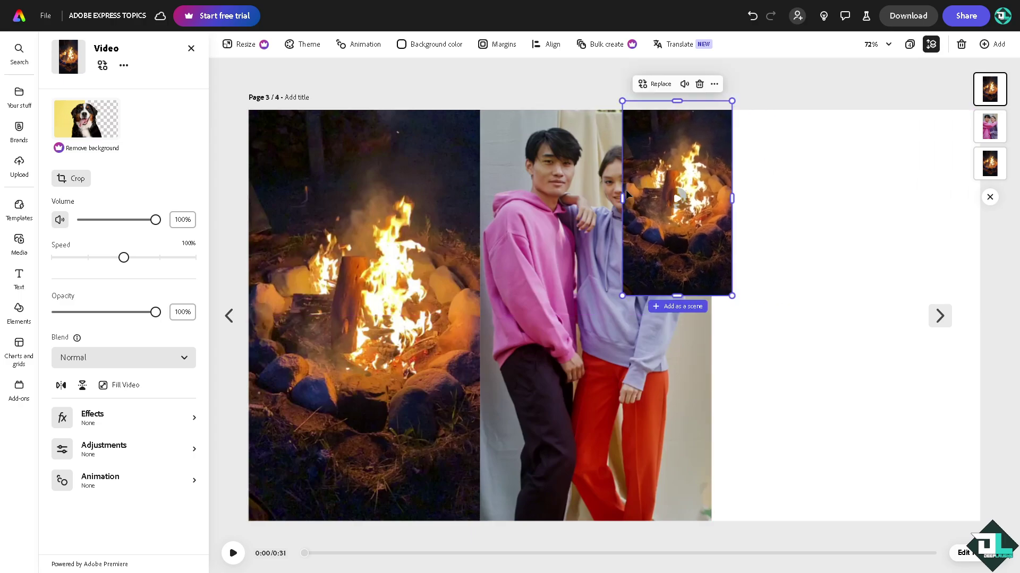
pyautogui.press('Delete')
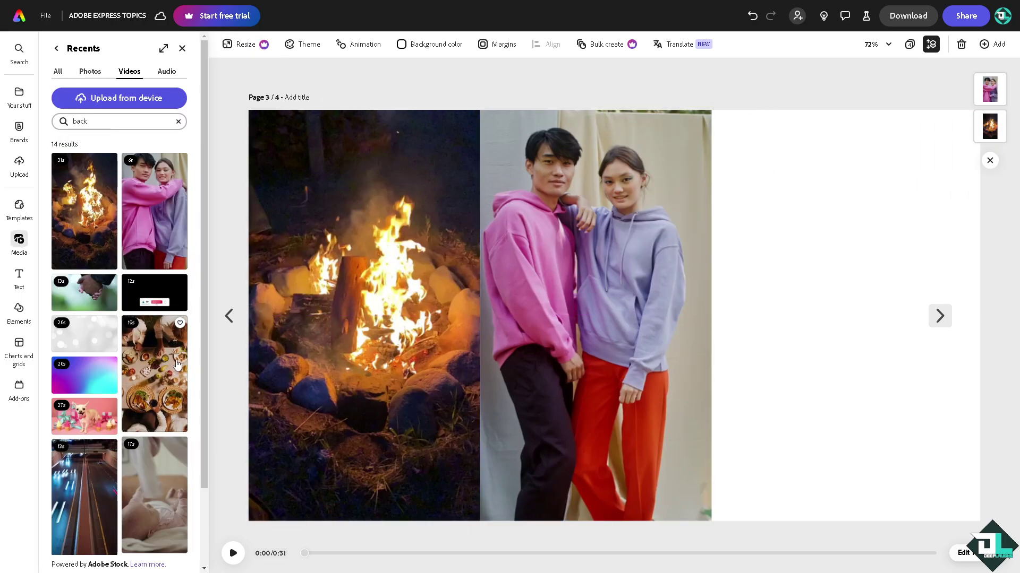
pyautogui.click(178, 366)
pyautogui.moveTo(319, 196); pyautogui.dragTo(772, 189)
pyautogui.moveTo(823, 300); pyautogui.dragTo(984, 572)
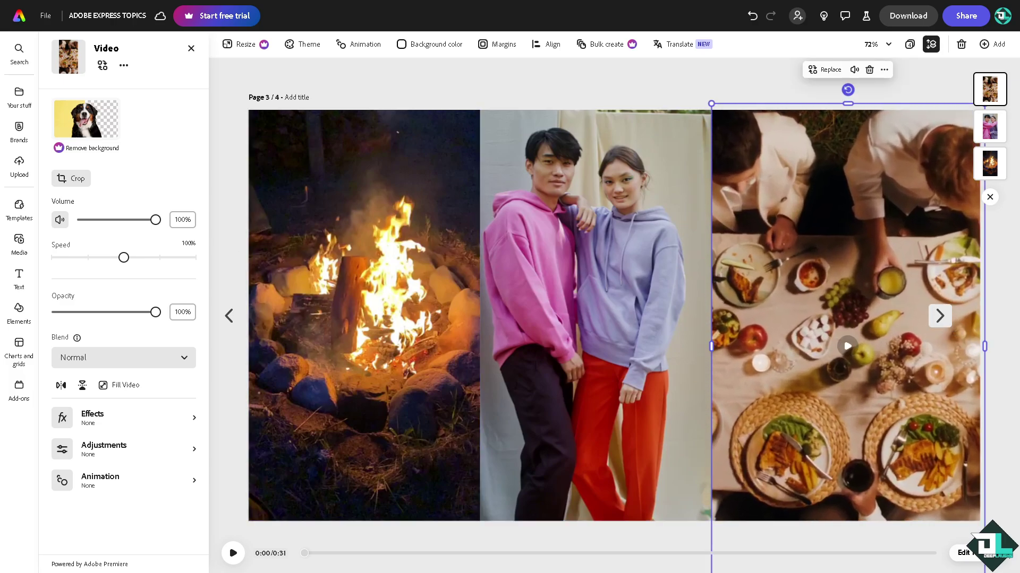
# Give the campfire video a Fade entrance animation
pyautogui.click(329, 218)
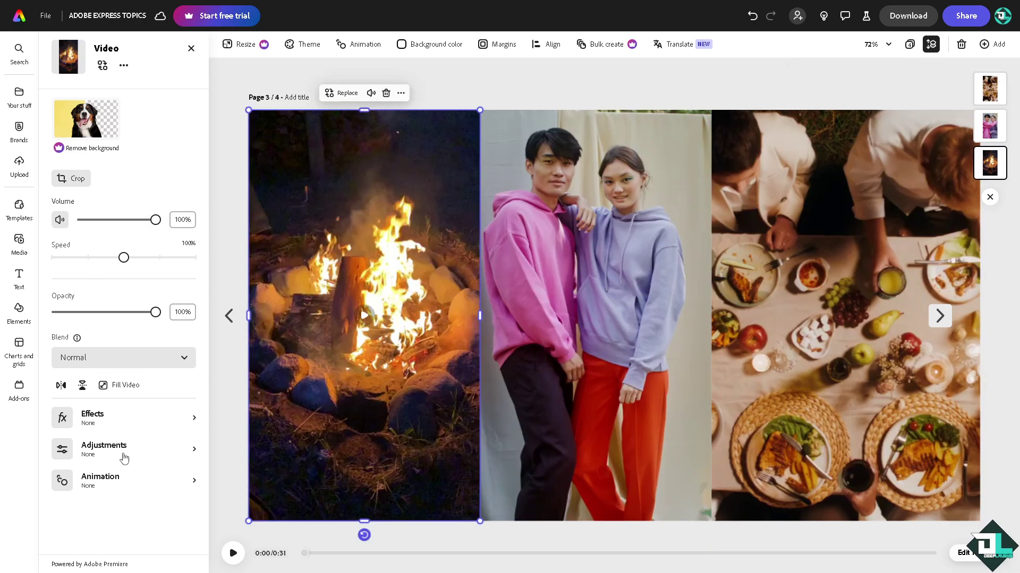
pyautogui.click(128, 480)
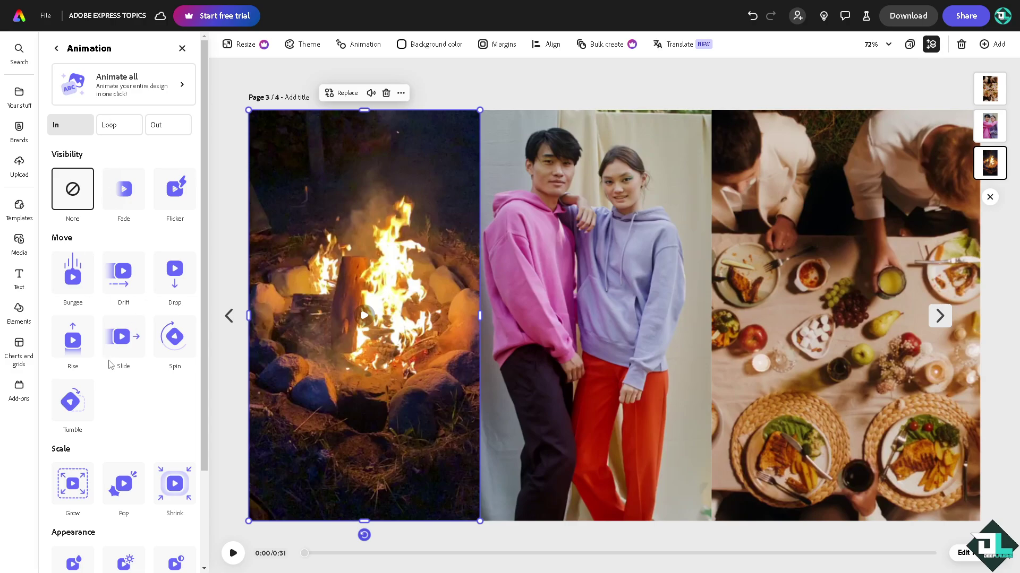
pyautogui.click(127, 195)
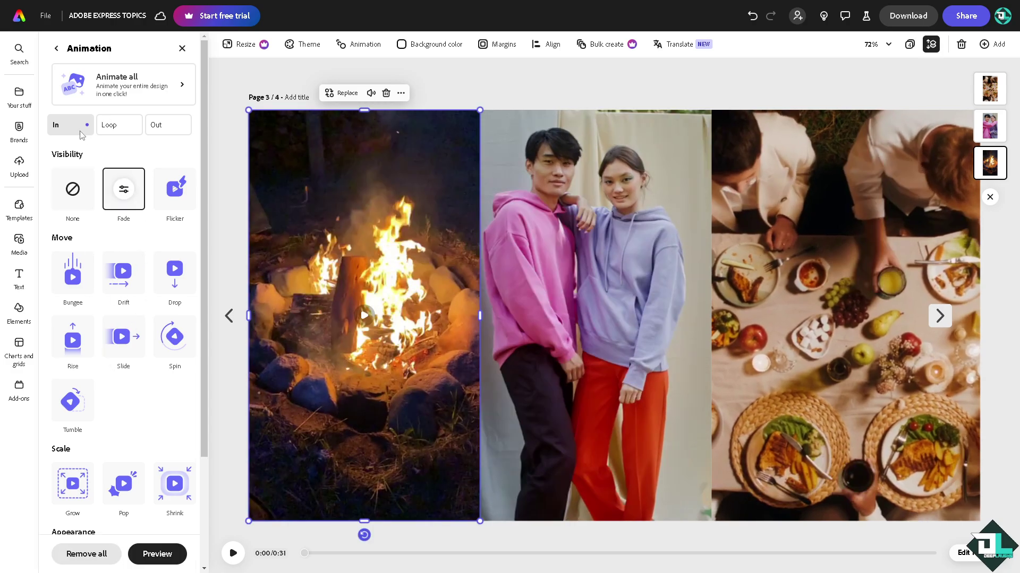
# Give the middle couple video a Fade entrance animation
pyautogui.click(522, 208)
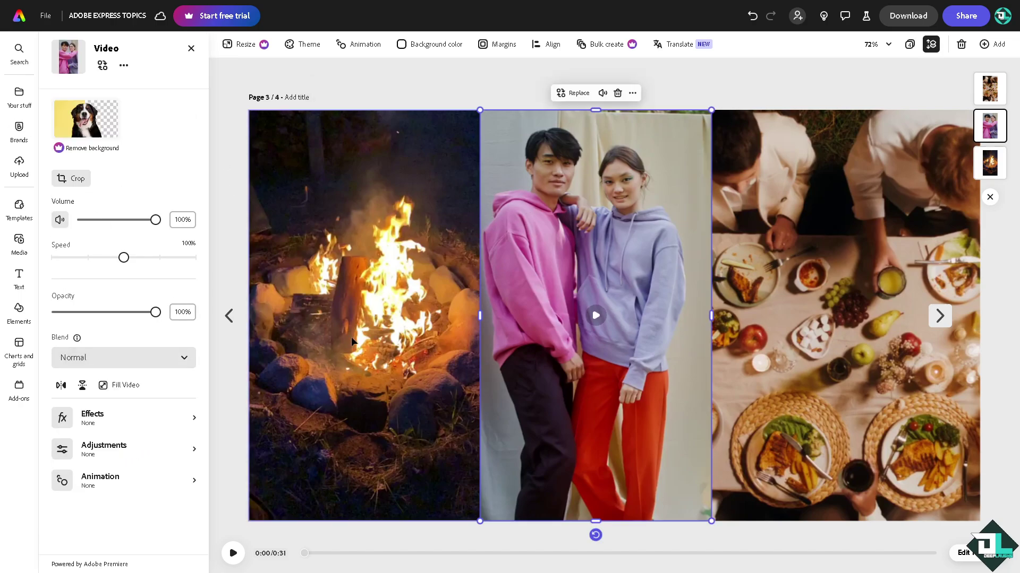
pyautogui.click(117, 452)
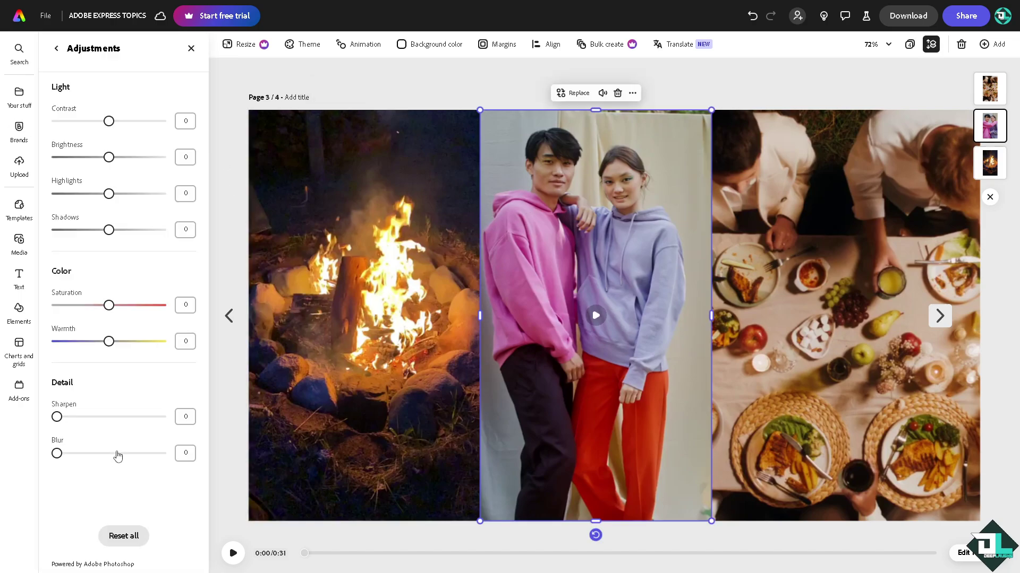
pyautogui.click(57, 53)
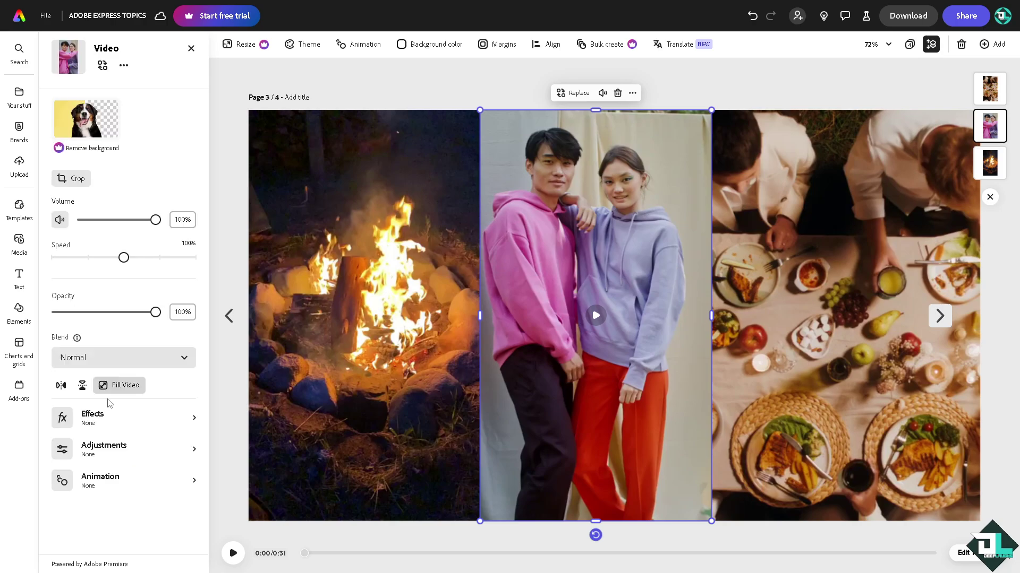
pyautogui.click(117, 481)
pyautogui.click(124, 191)
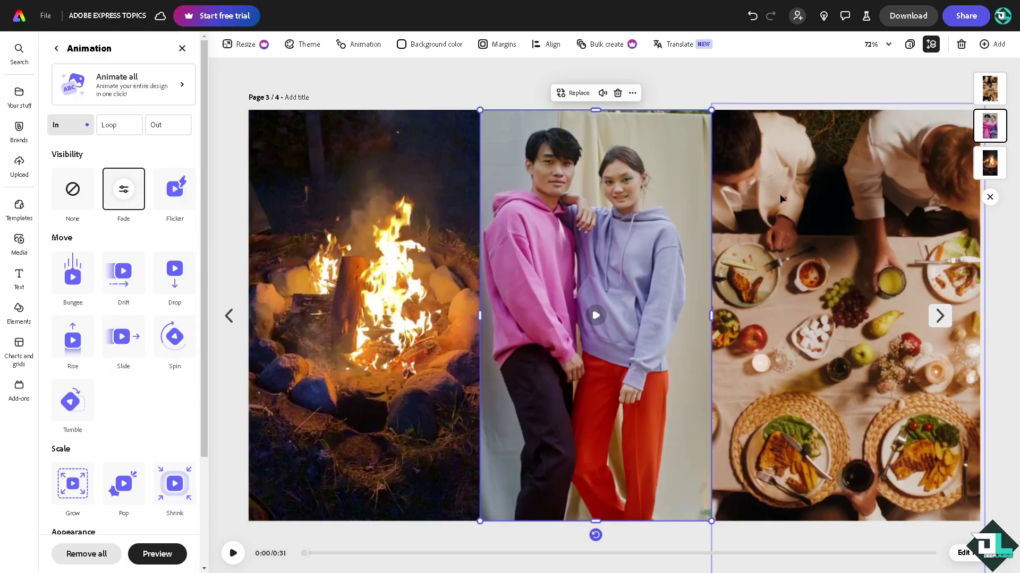
# Give the food-table video a Fade entrance animation
pyautogui.press('Tab')
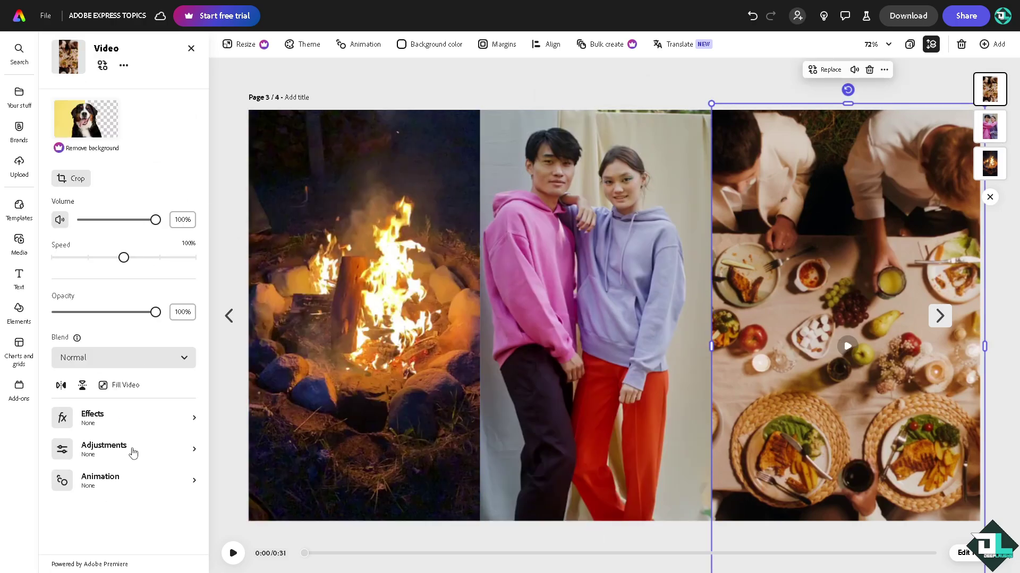
pyautogui.click(132, 452)
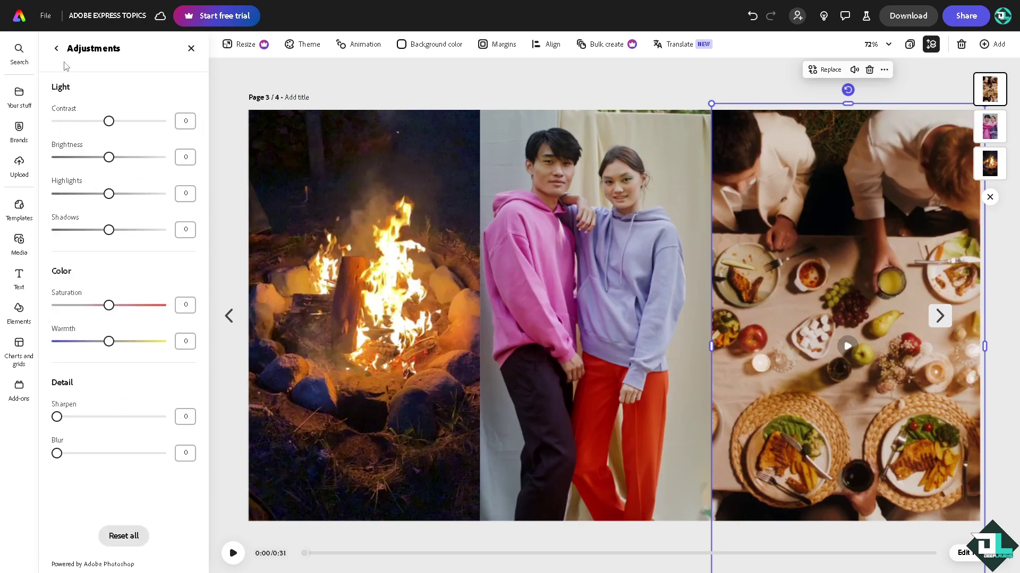
pyautogui.click(56, 49)
pyautogui.click(96, 481)
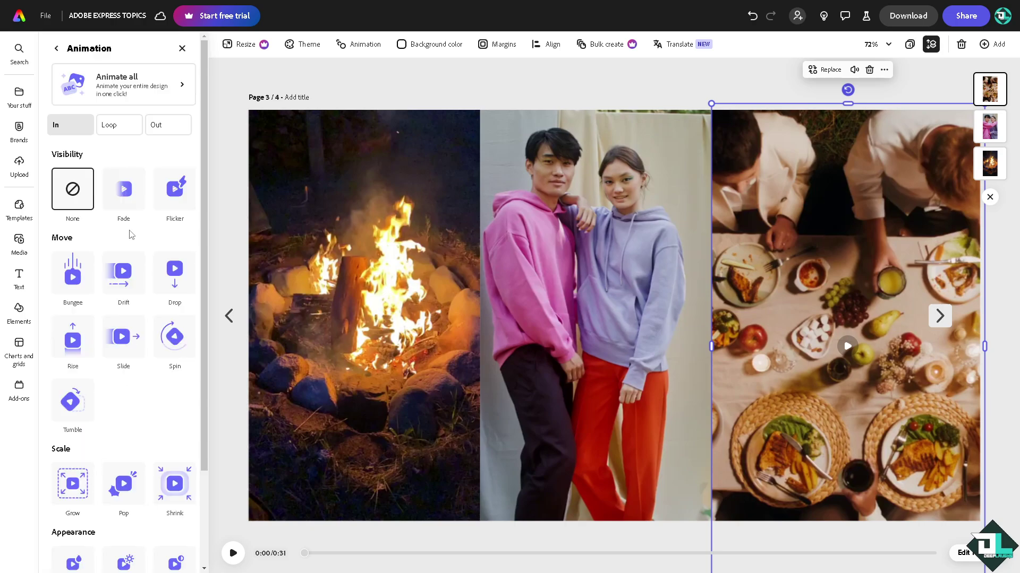
pyautogui.click(126, 195)
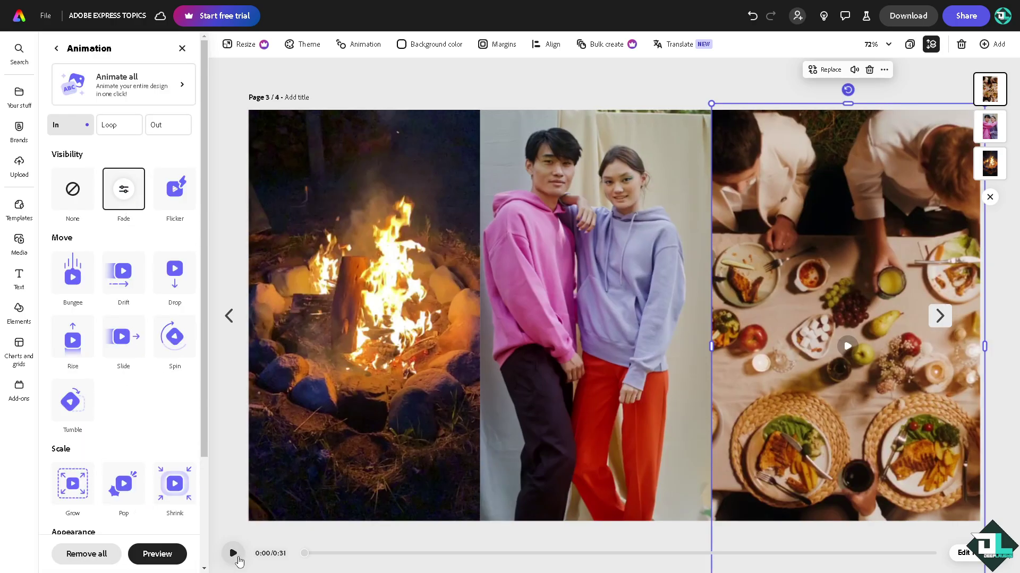
# Play page 3 to preview the fade-ins, dismiss the download options, and return to page 2
pyautogui.click(234, 554)
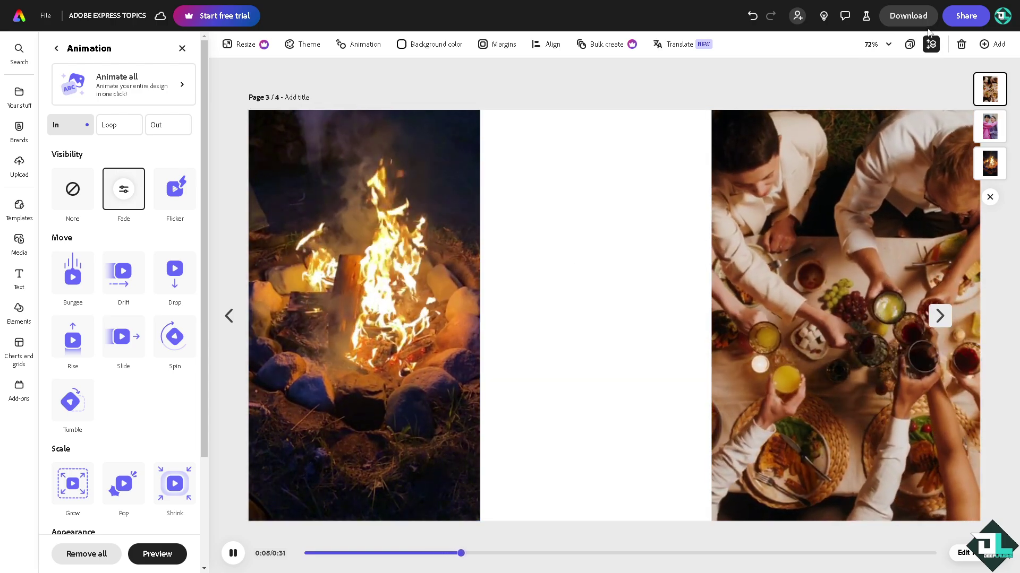
pyautogui.click(908, 15)
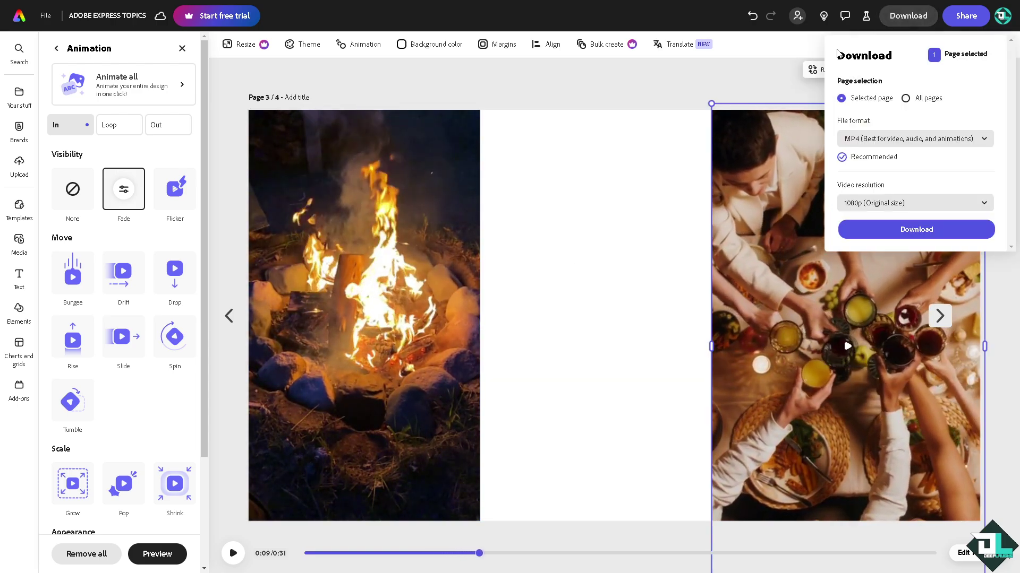
pyautogui.press('Escape')
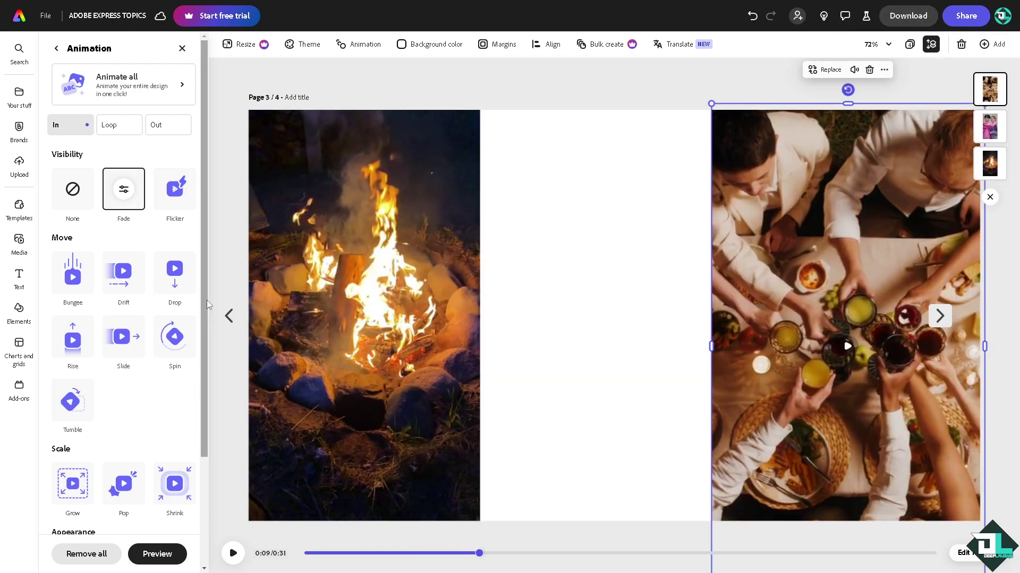
pyautogui.click(229, 317)
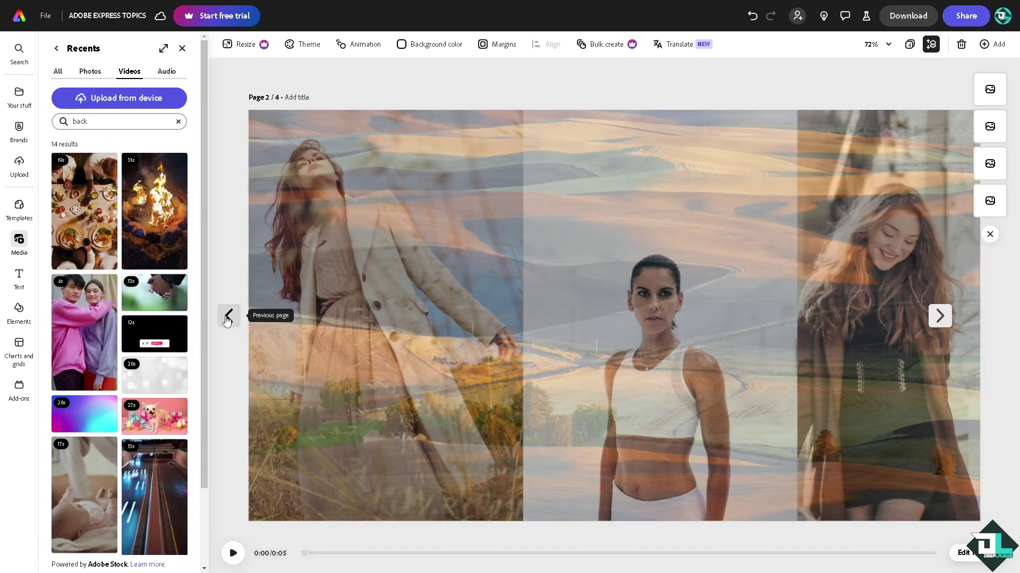
# Open the Share panel and copy a shareable link to the design
pyautogui.click(966, 15)
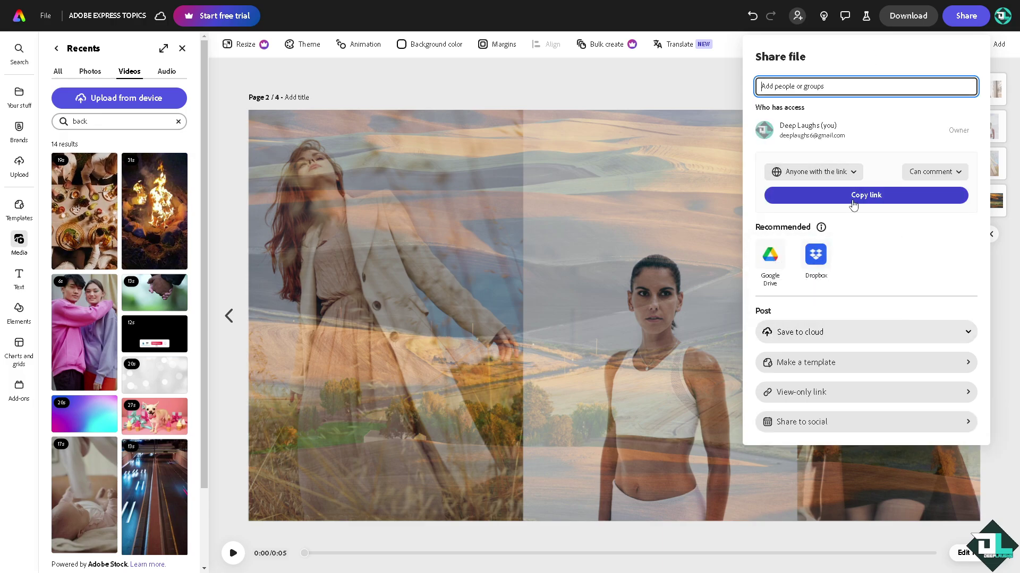
pyautogui.click(853, 202)
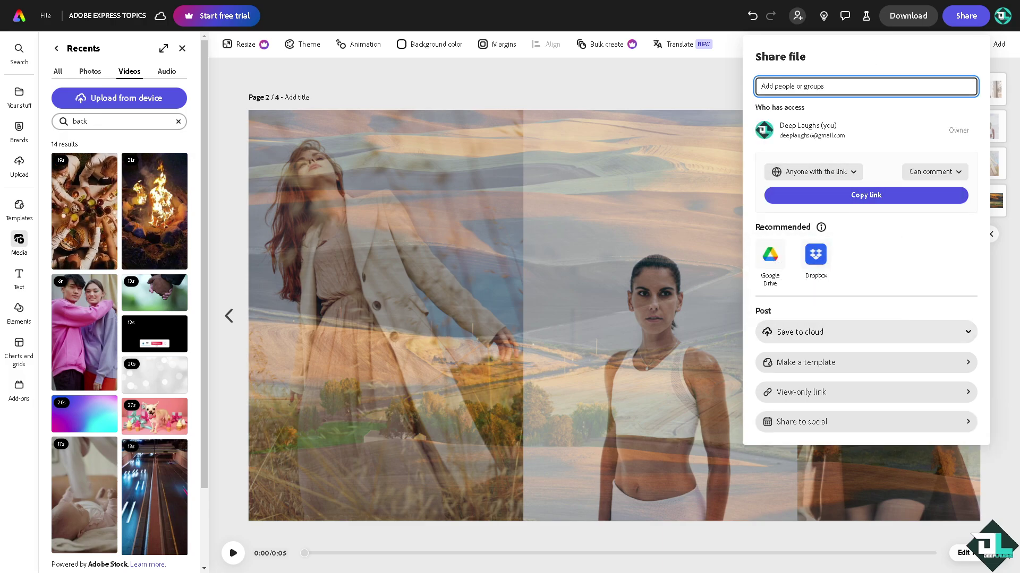